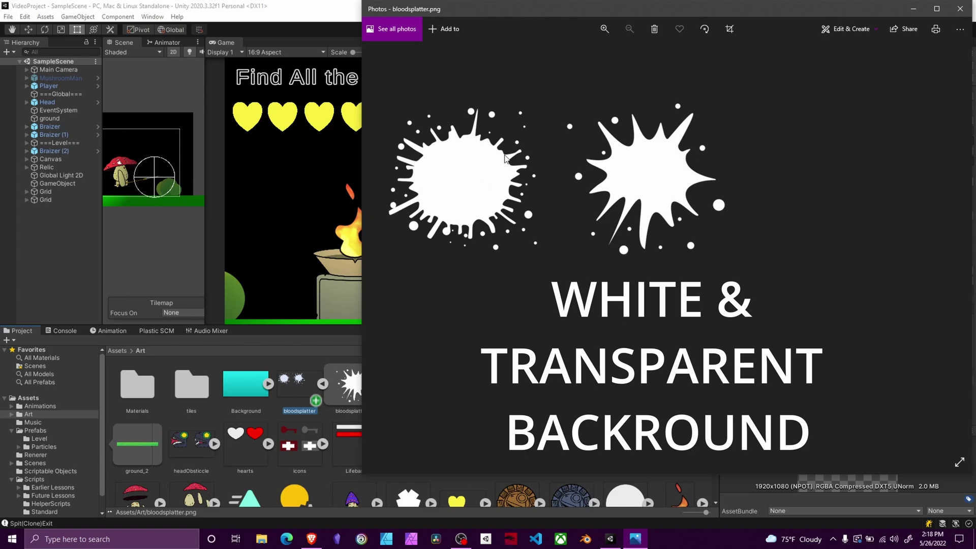
Close the bloodsplatter preview, view roundParticle full size in Photos, then close the viewer
left_click(961, 8)
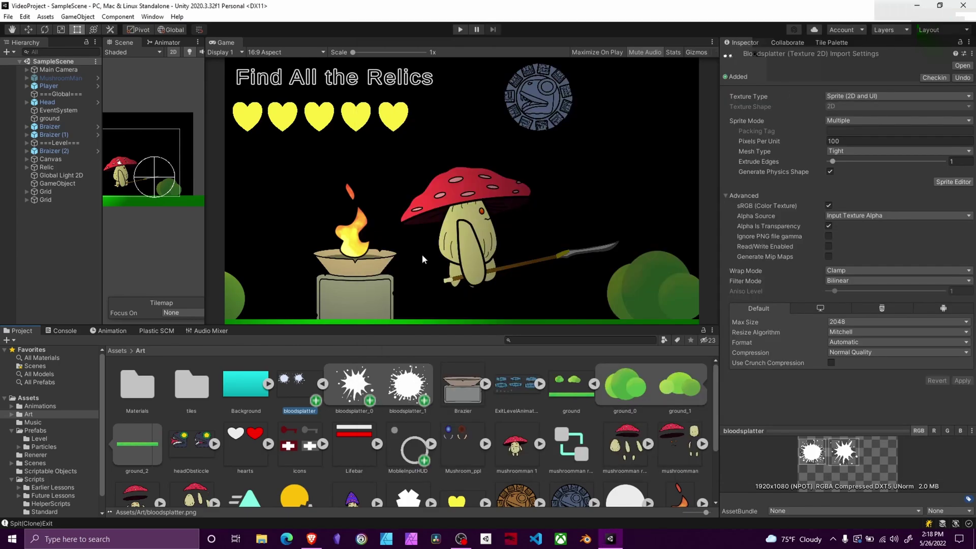
scroll(411, 406, "down", 3)
double_click(626, 411)
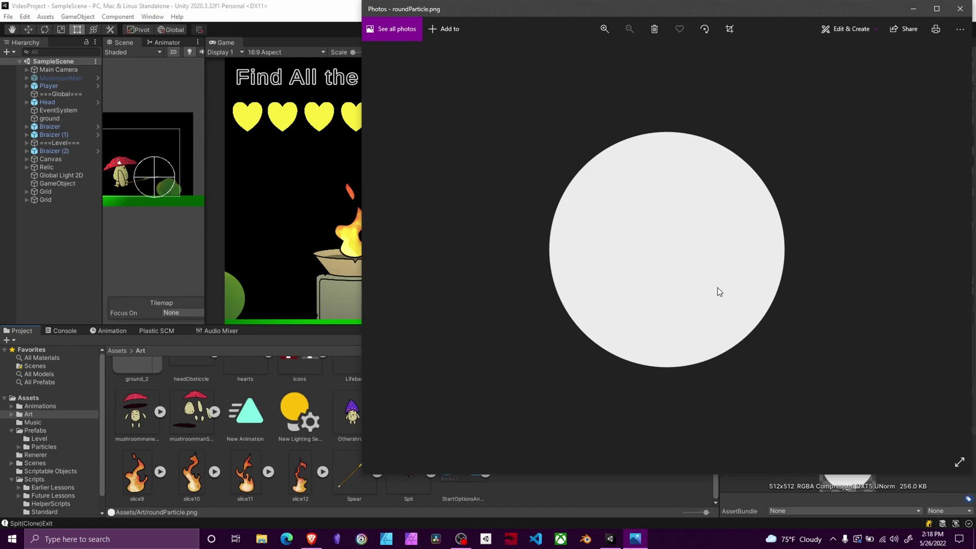
left_click(954, 15)
Open the BloodParticle prefab from Prefabs > Particles in Prefab Mode
left_click(17, 276)
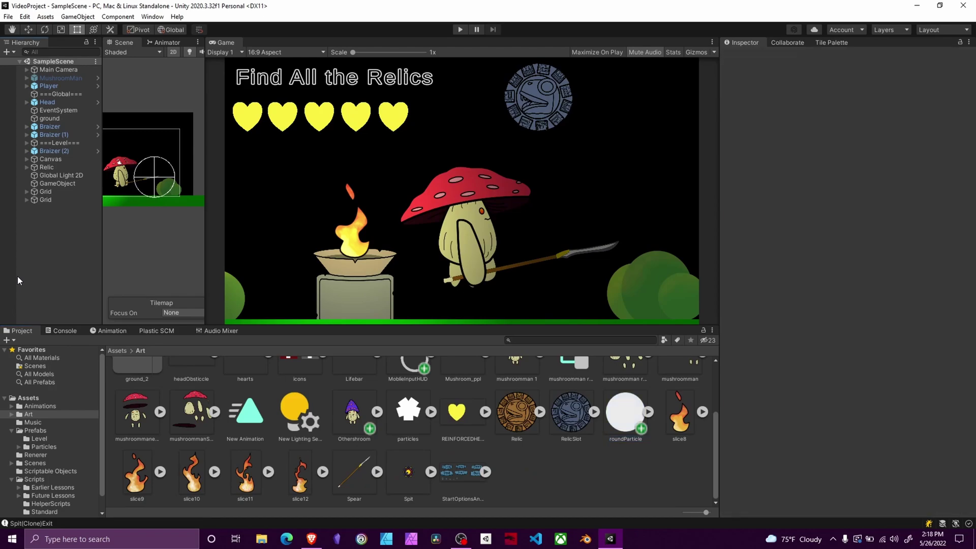
right_click(54, 243)
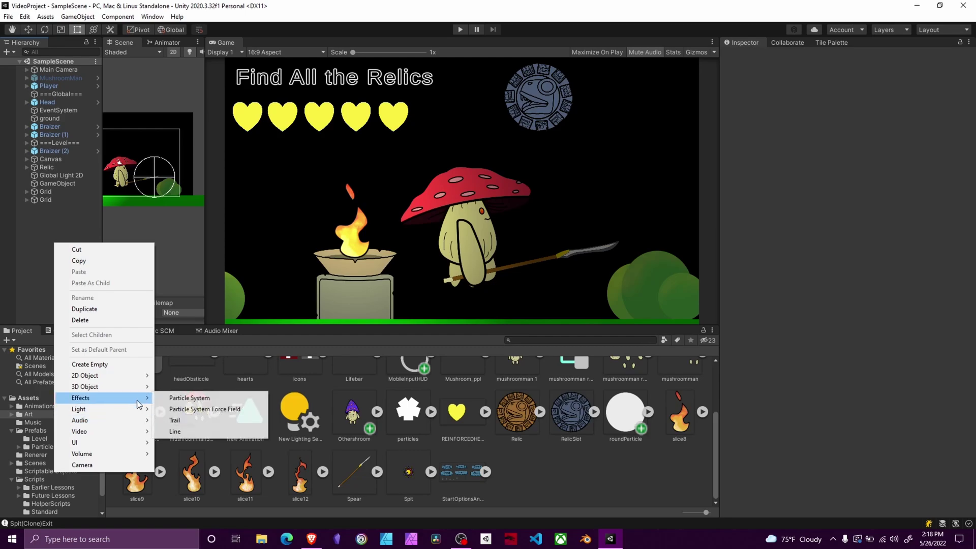
left_click(621, 464)
scroll(373, 438, "up", 3)
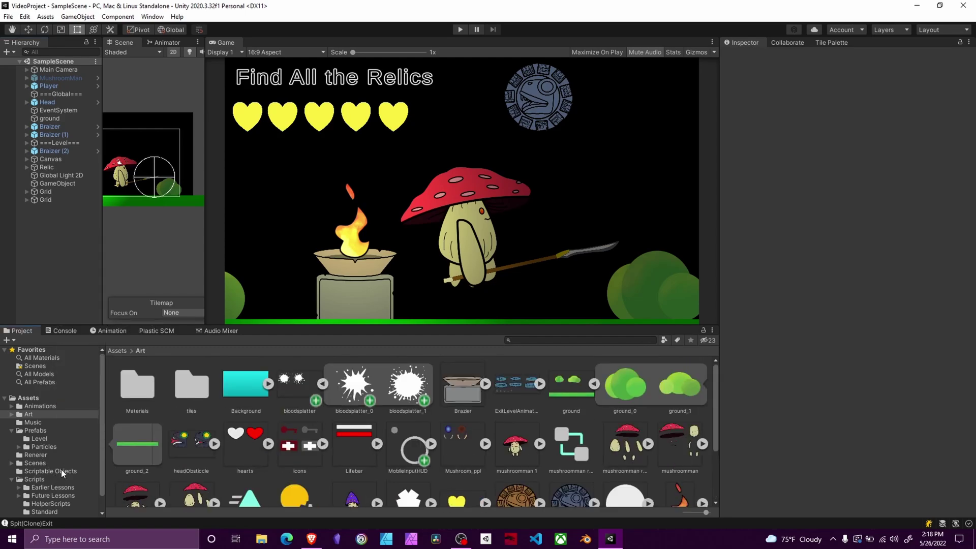
left_click(44, 446)
double_click(238, 387)
Widen the Scene view and replay the purple particle burst several times
left_click_drag(212, 156, 617, 167)
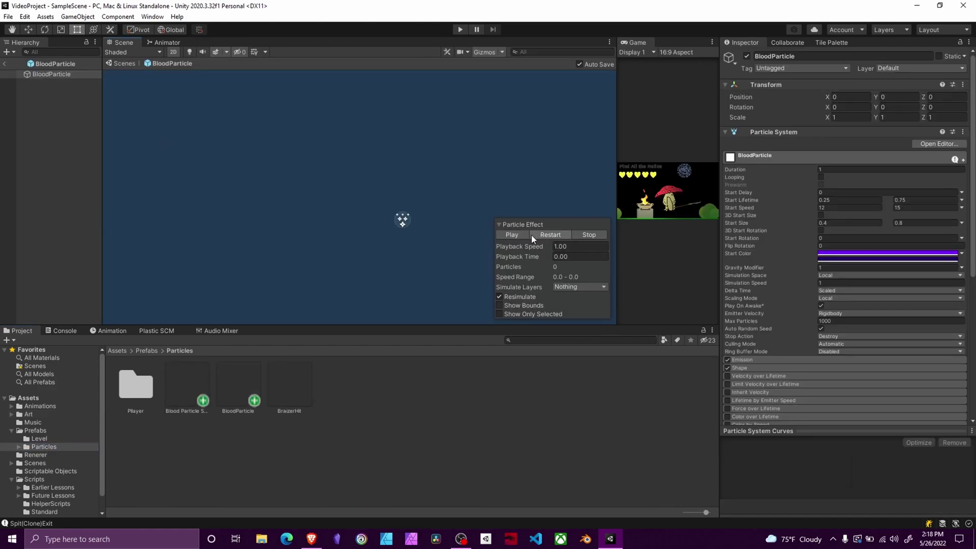
left_click(517, 237)
left_click(510, 234)
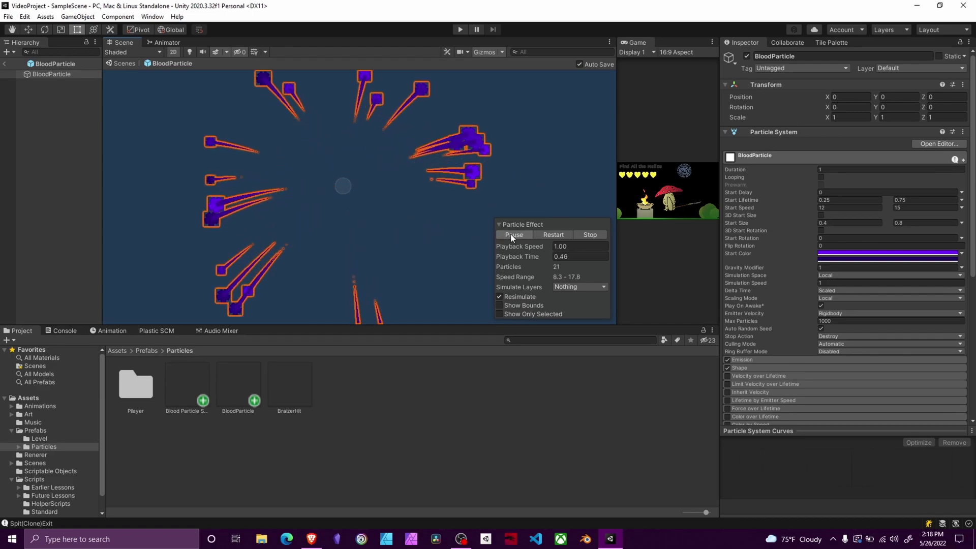
left_click(510, 235)
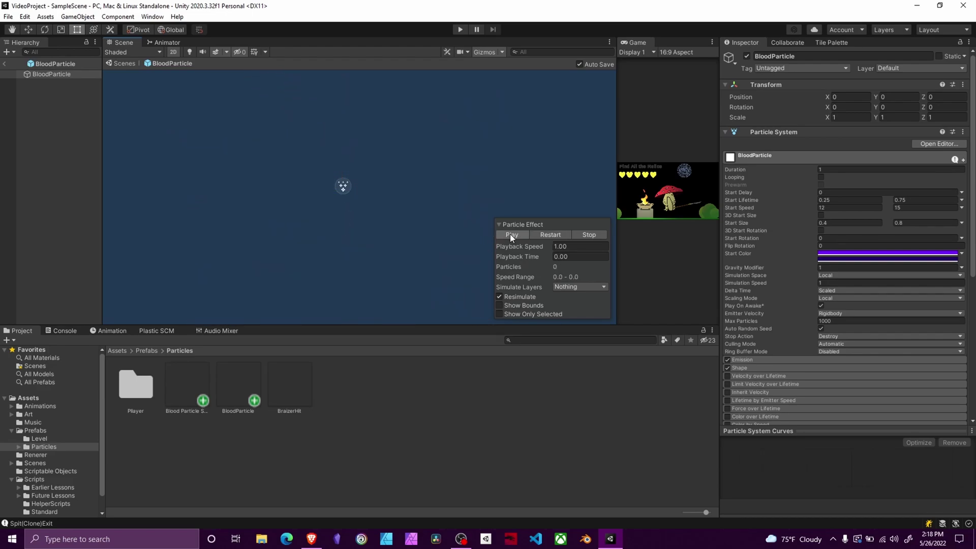
left_click(511, 235)
left_click(510, 235)
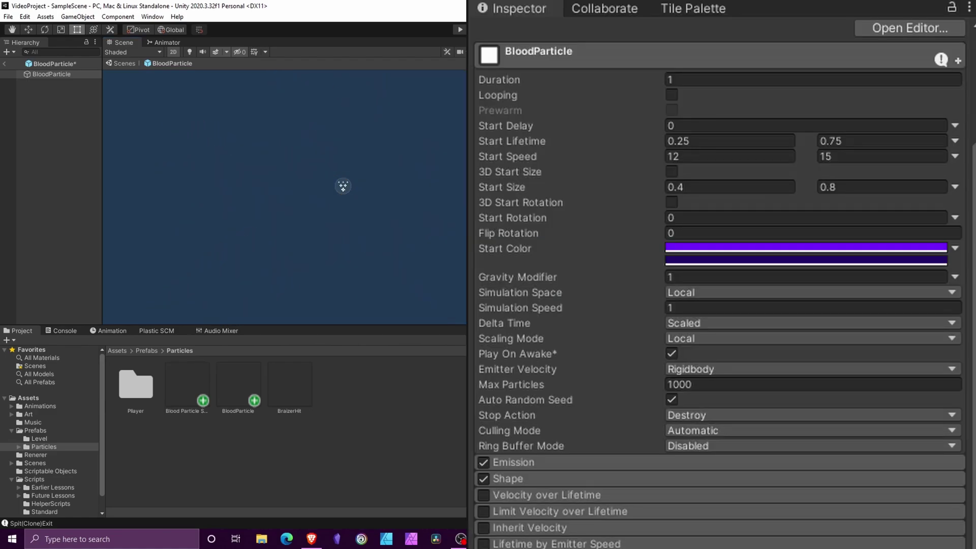
left_click(511, 235)
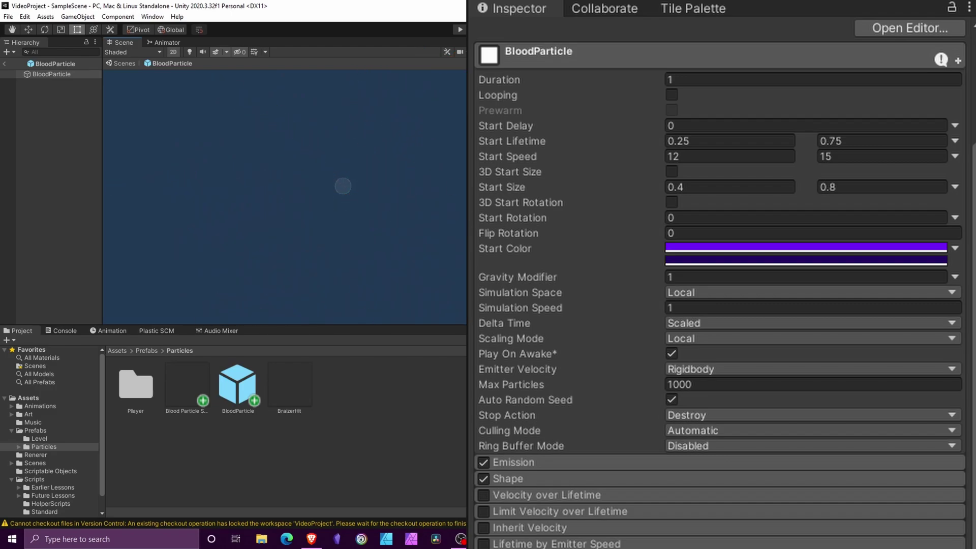
Replay the BloodParticle burst and leave the Start Lifetime mode unchanged
left_click(511, 234)
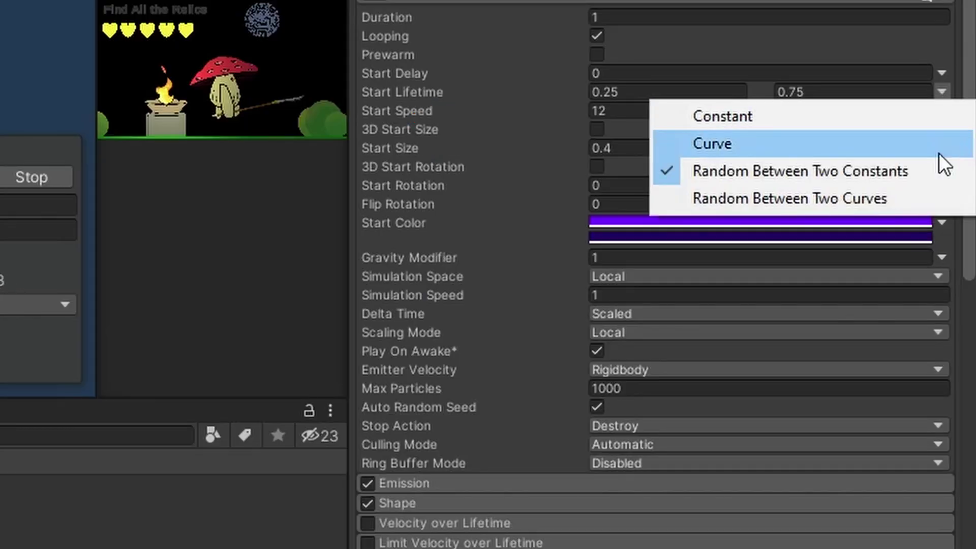
left_click(498, 109)
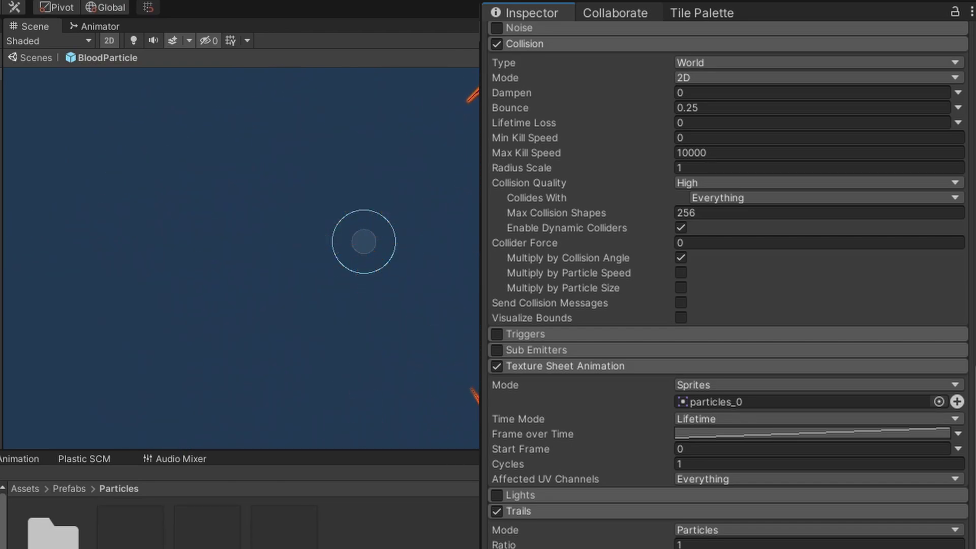
scroll(727, 284, "down", 2)
scroll(727, 284, "down", 9)
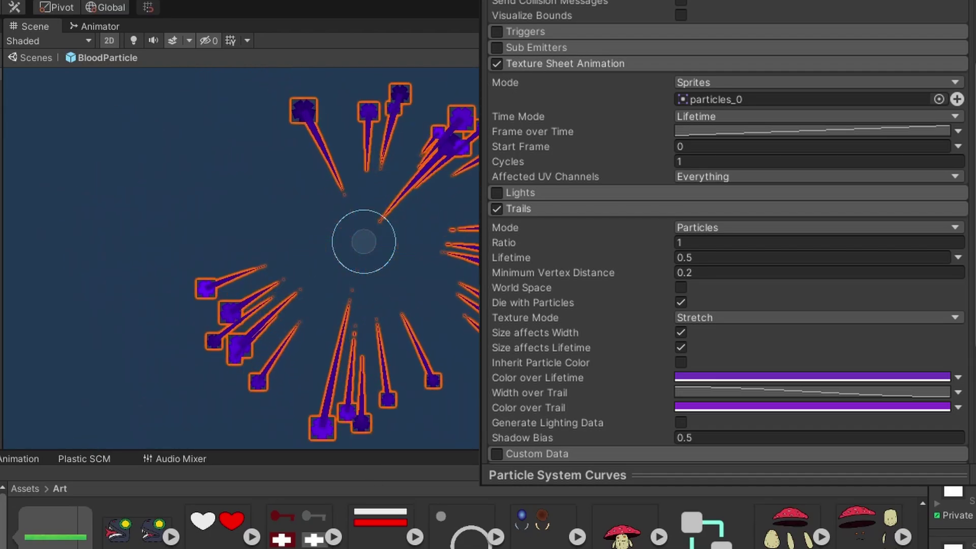
scroll(724, 254, "down", 10)
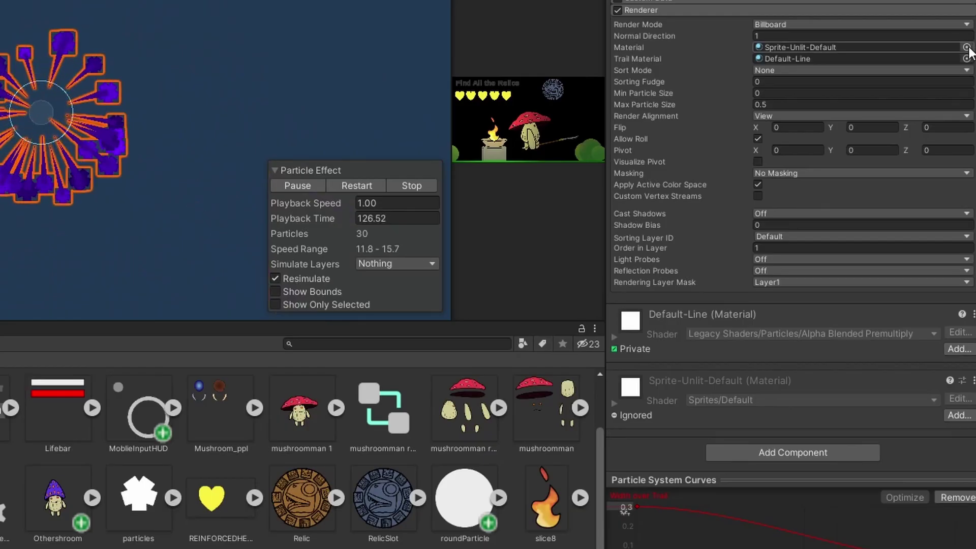
Keep Sprite-Unlit-Default as the particle material and Default-Line as the trail material
left_click(944, 92)
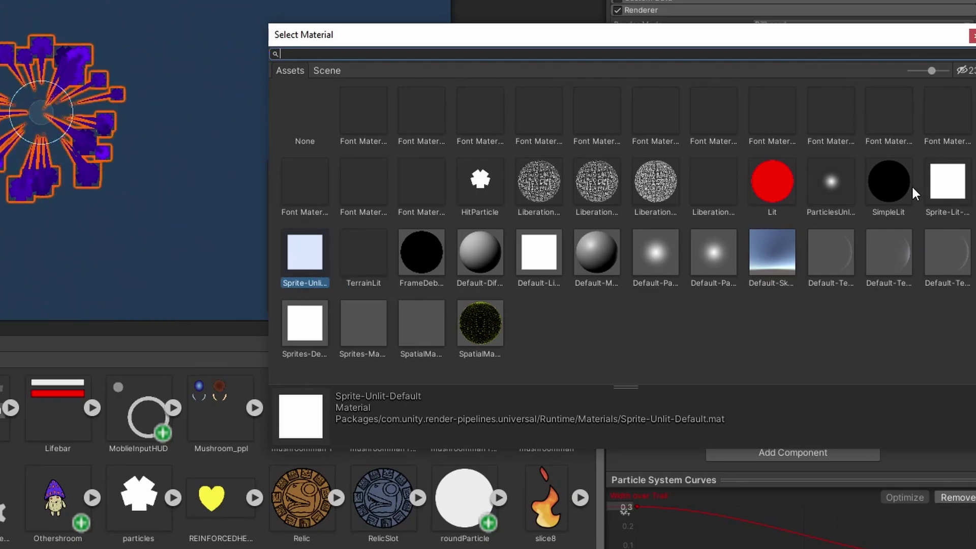
left_click(971, 35)
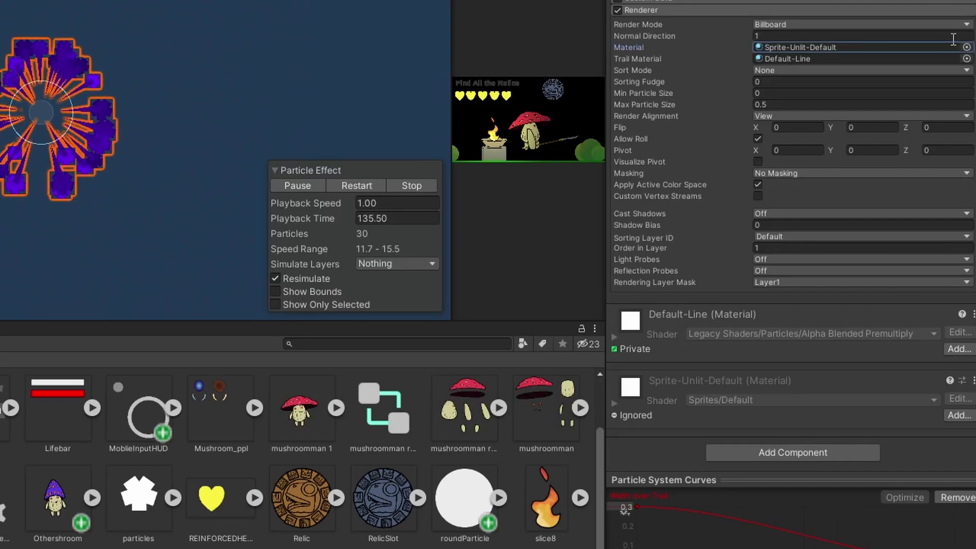
left_click(967, 58)
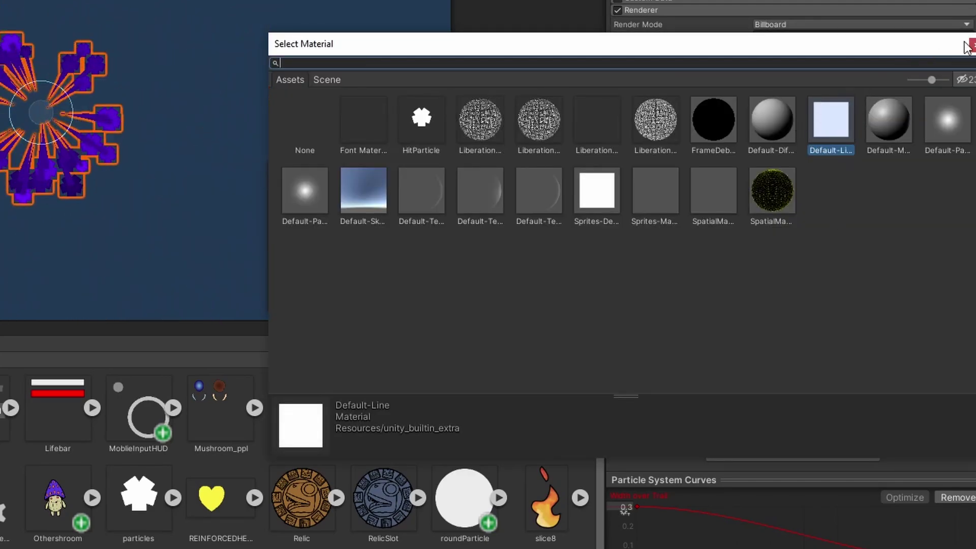
left_click(969, 46)
scroll(758, 218, "up", 10)
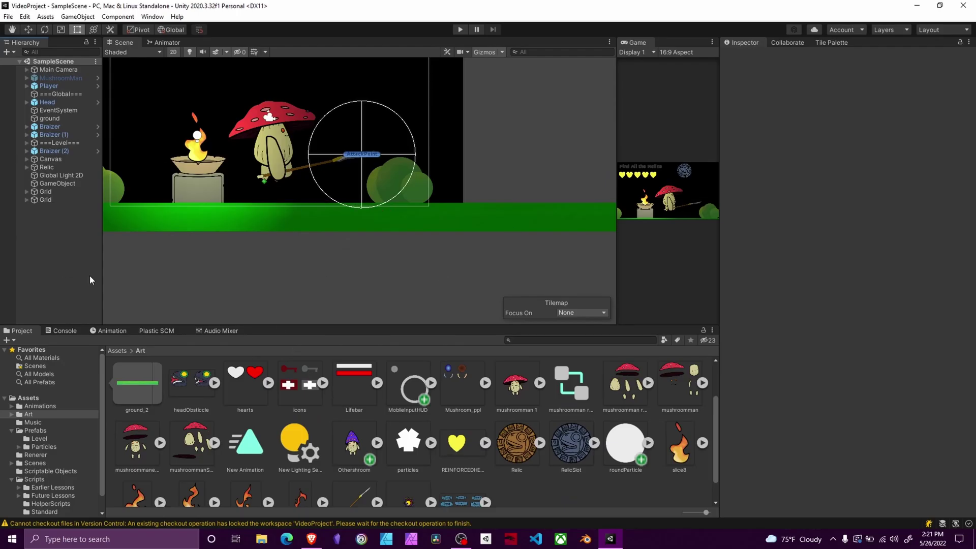
scroll(408, 411, "up", 2)
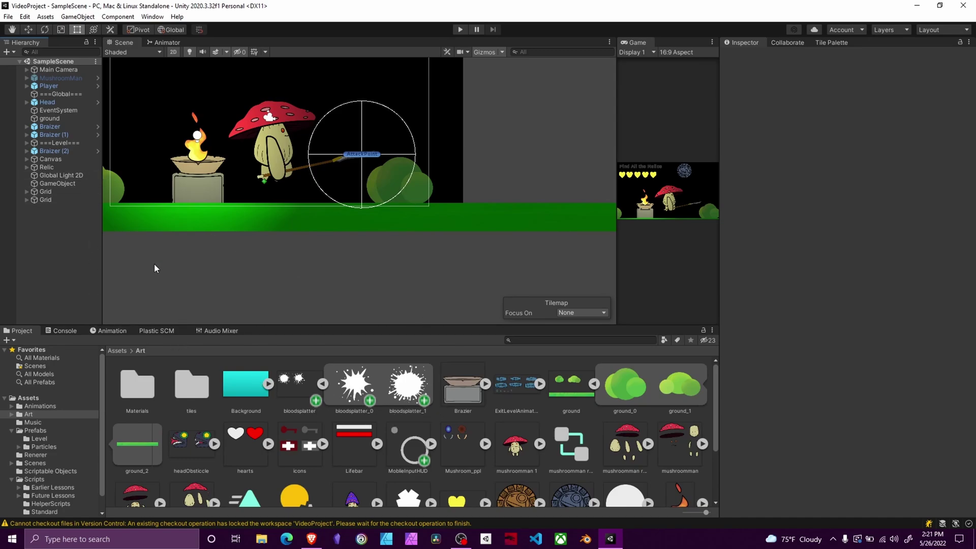
Open the Blood Particle SPray prefab from Prefabs > Particles
left_click(44, 446)
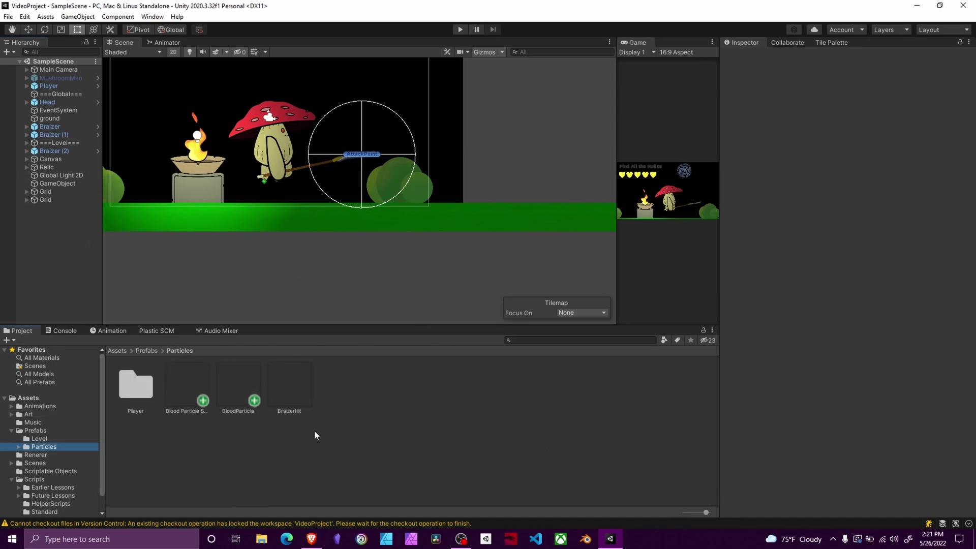
left_click(188, 389)
double_click(188, 376)
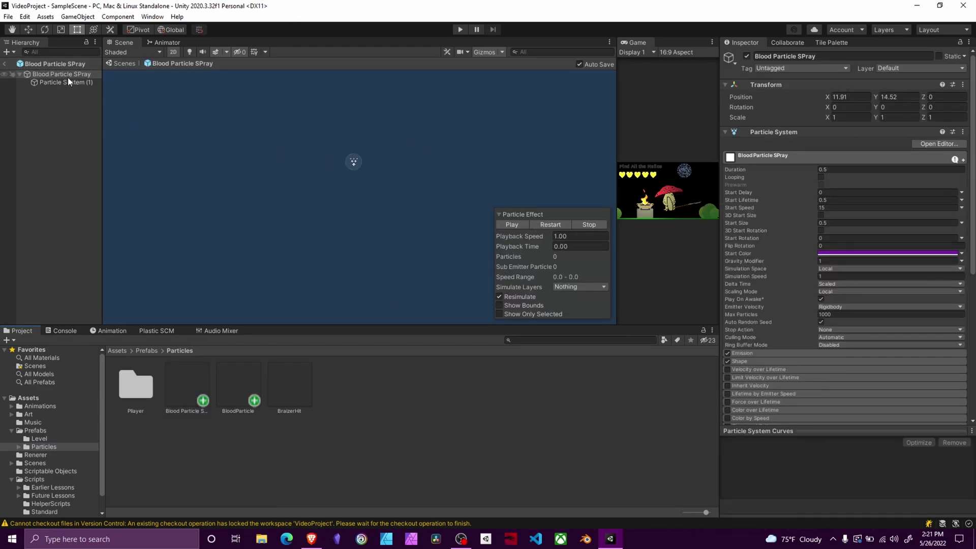
Replay the Blood Particle SPray burst preview several times
left_click(512, 227)
left_click(512, 227)
left_click(512, 227)
left_click(512, 228)
left_click(511, 226)
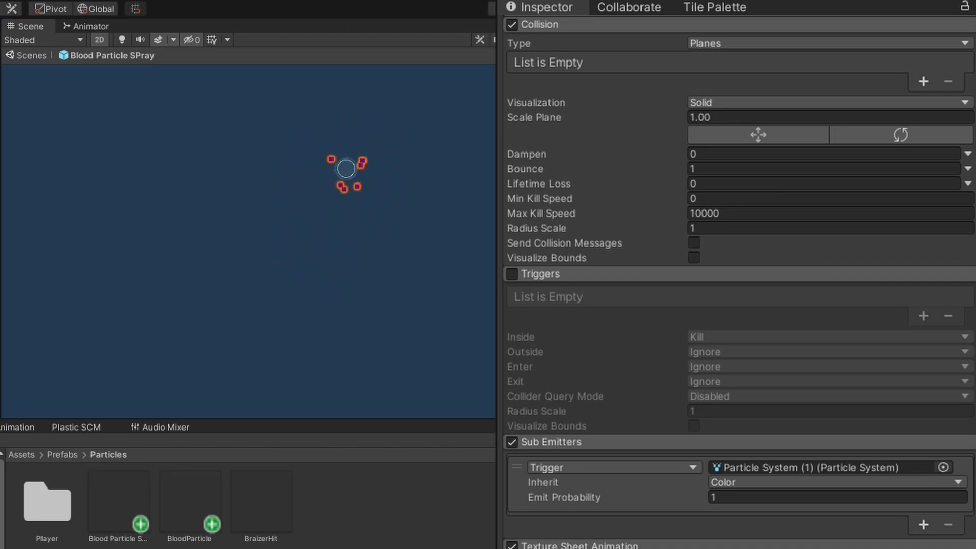
Select child Particle System (1) and review its roundParticle sprites and Sprite-Lit-Default material
scroll(737, 275, "down", 4)
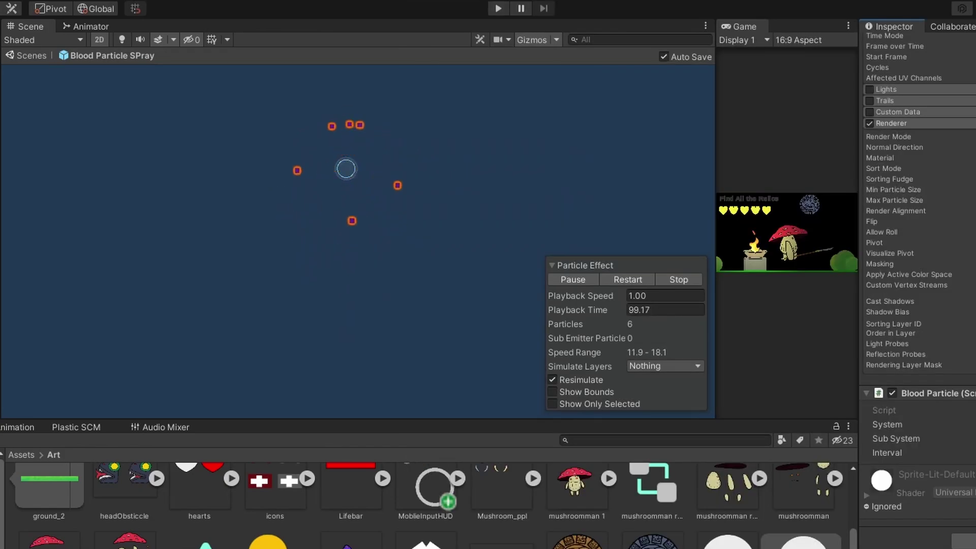
left_click(648, 267)
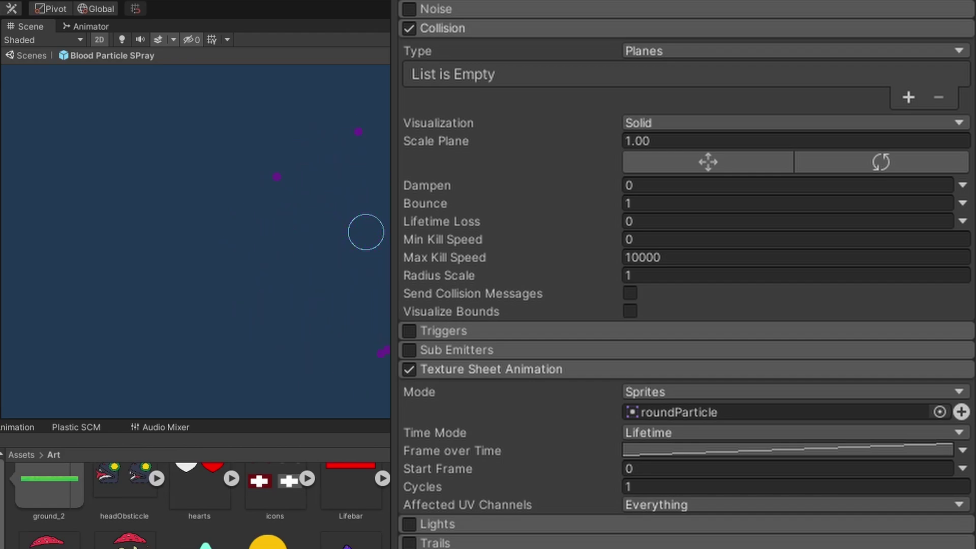
scroll(681, 275, "down", 5)
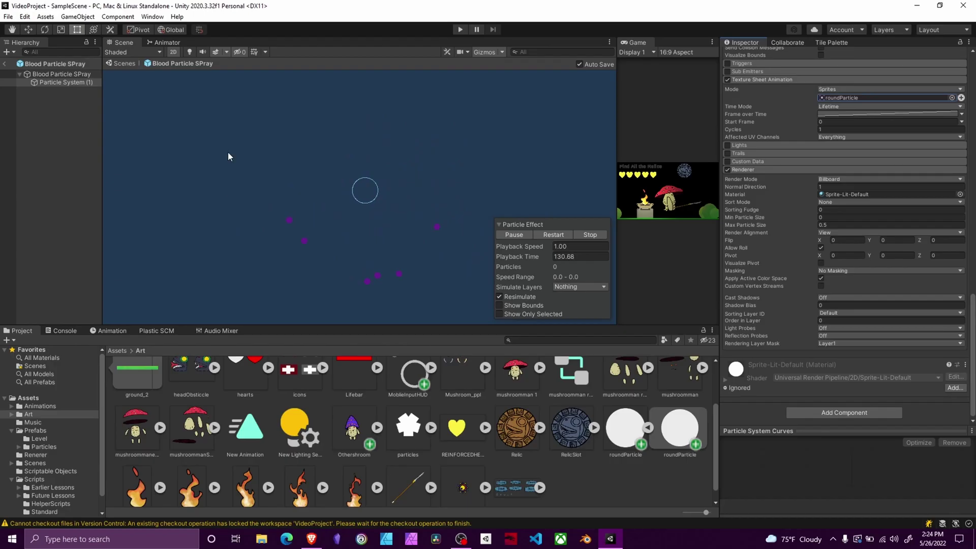
Select Blood Particle SPray and open its BloodParticle script in Visual Studio
scroll(887, 260, "up", 10)
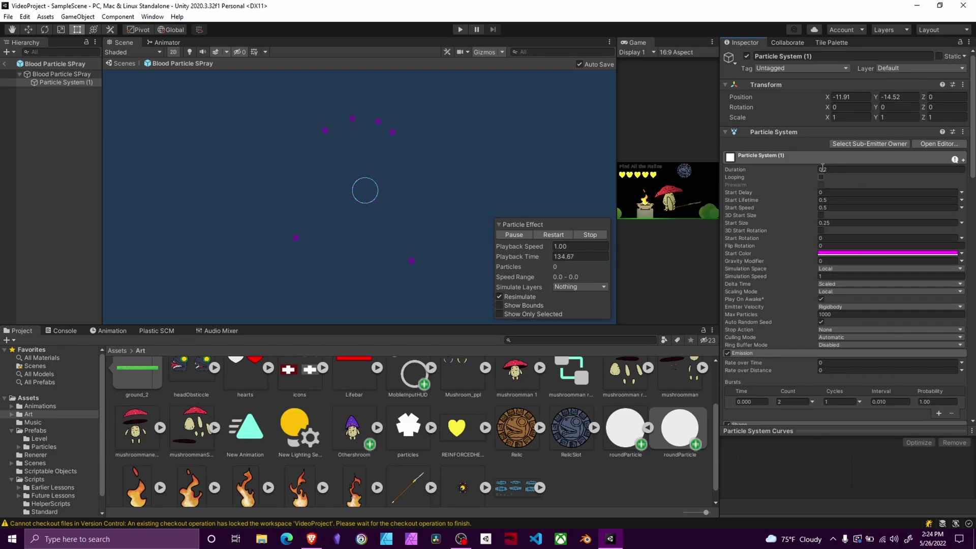
left_click(61, 74)
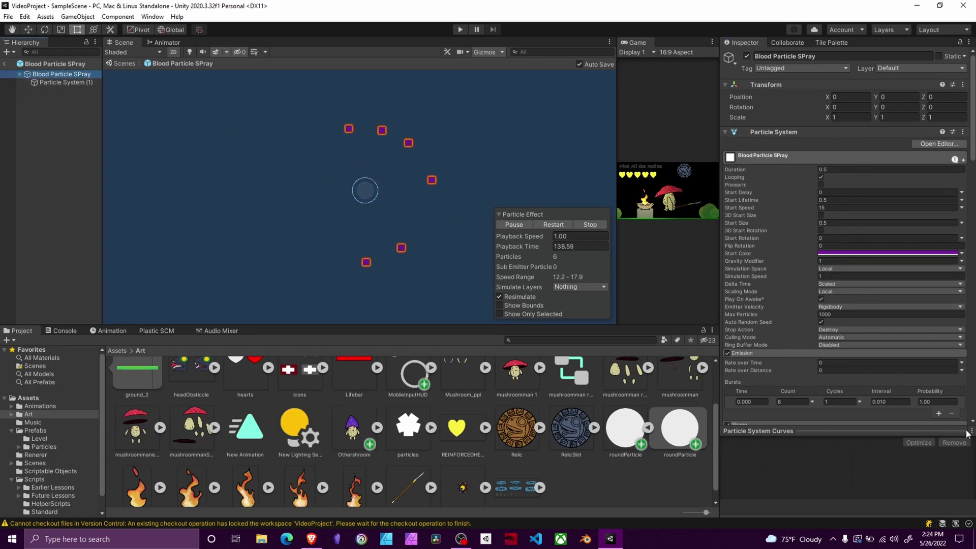
scroll(821, 315, "down", 10)
double_click(850, 319)
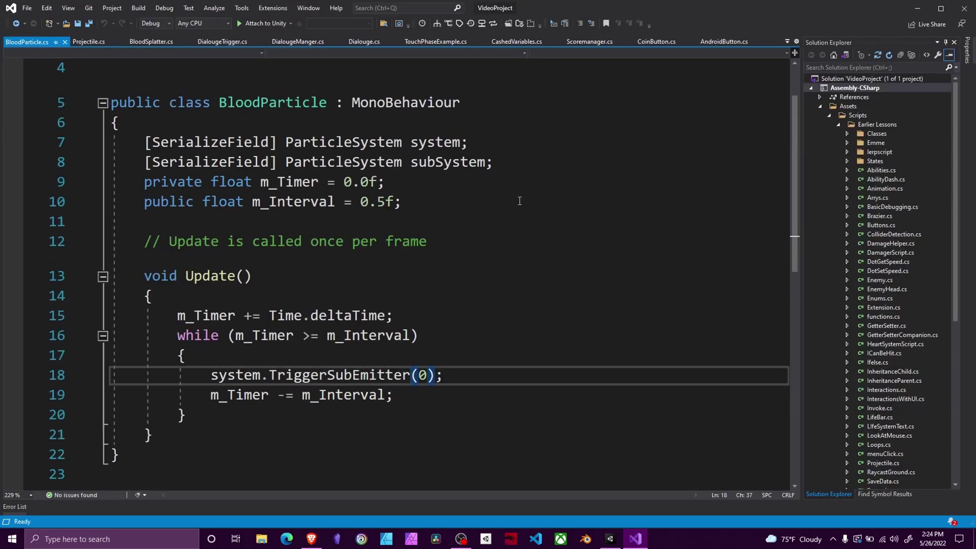
Highlight the subSystem, m_Timer and m_Interval field declarations in BloodParticle.cs
left_click(559, 164)
left_click(551, 179)
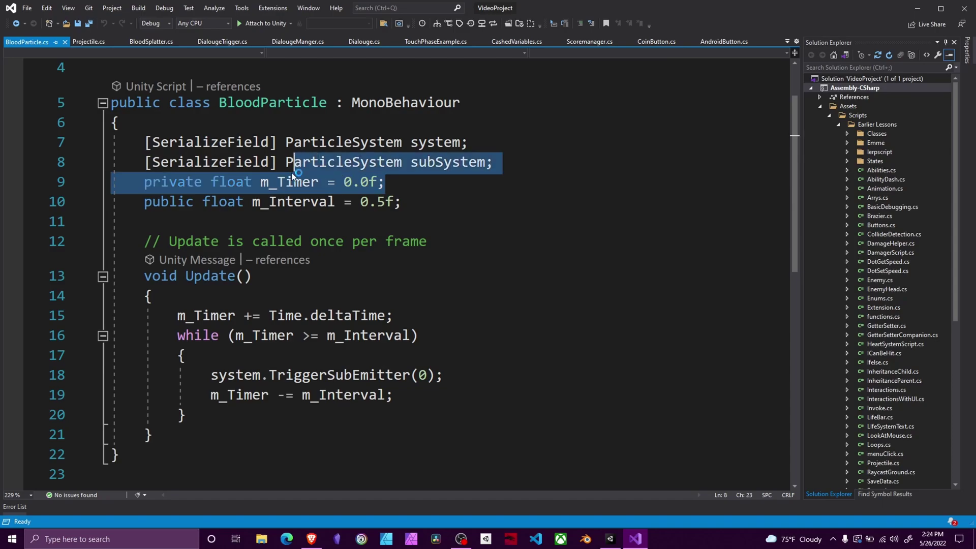
left_click(519, 174)
left_click_drag(535, 167, 108, 150)
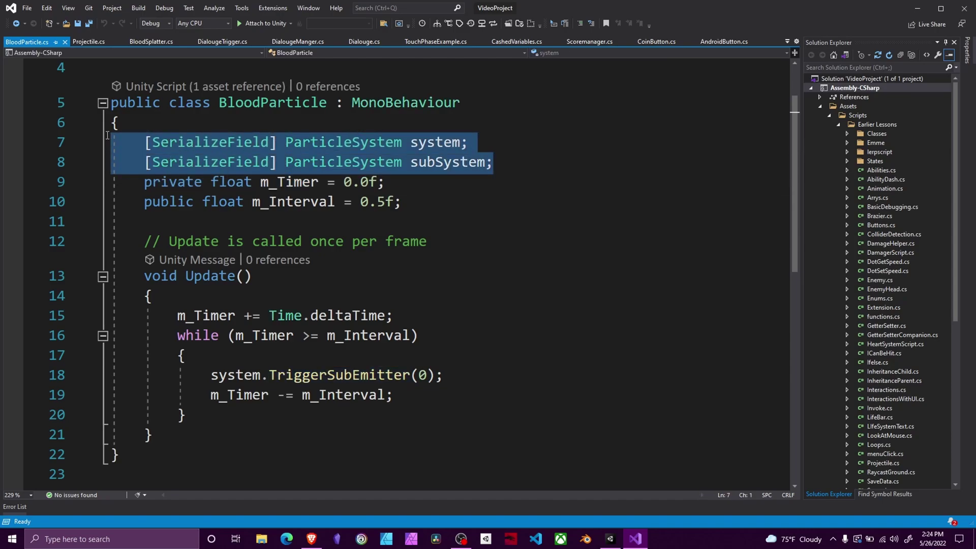
left_click(437, 186)
left_click_drag(430, 191, 96, 175)
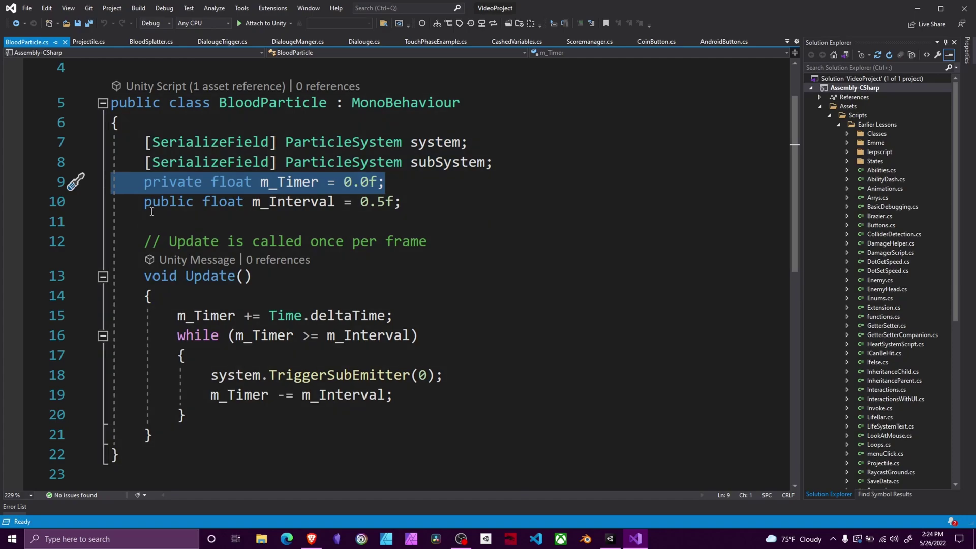
left_click_drag(152, 209, 444, 202)
left_click(442, 202)
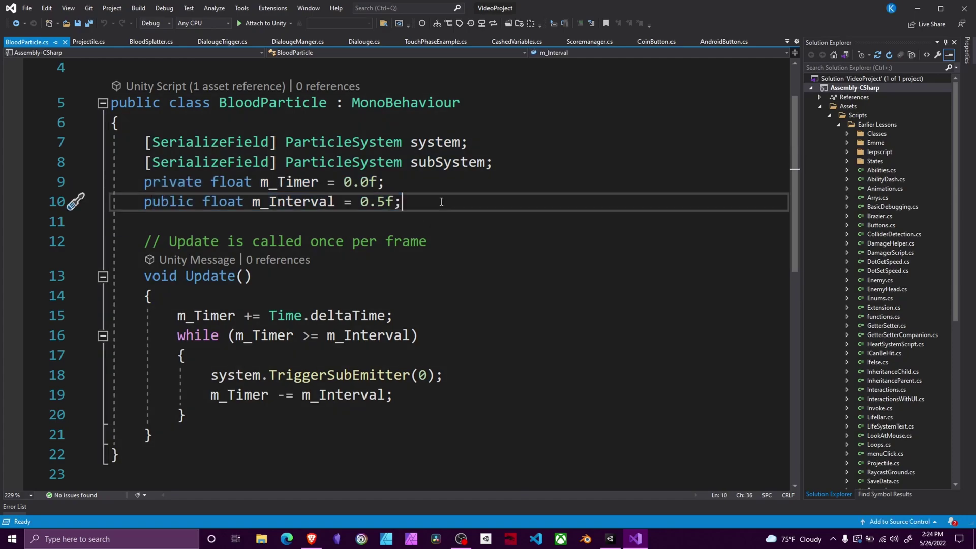
Review the Update loop's deltaTime timer, interval check and TriggerSubEmitter(0) call, then return to Unity
left_click_drag(175, 316, 402, 317)
left_click_drag(230, 336, 416, 336)
left_click_drag(203, 375, 480, 375)
left_click_drag(393, 398, 187, 402)
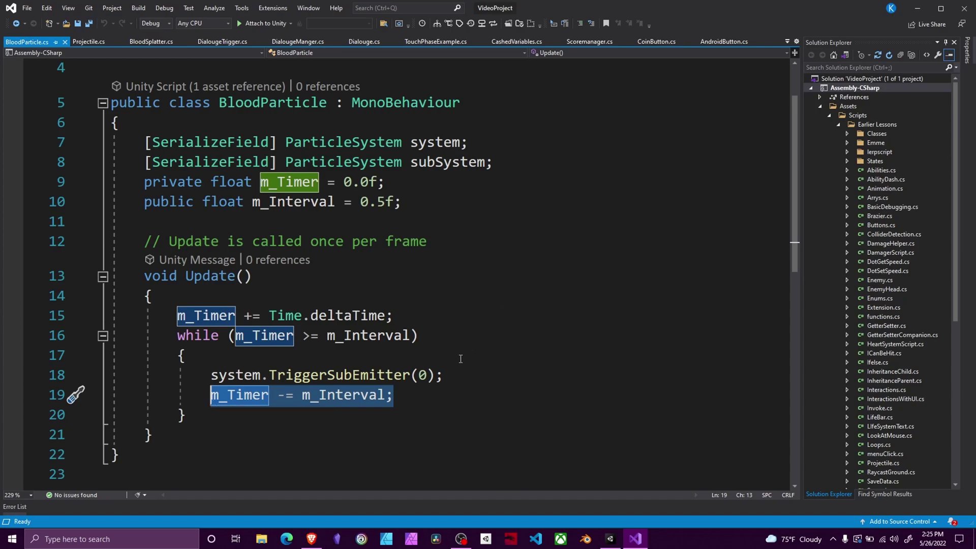
left_click_drag(443, 375, 197, 375)
key("alt+Tab")
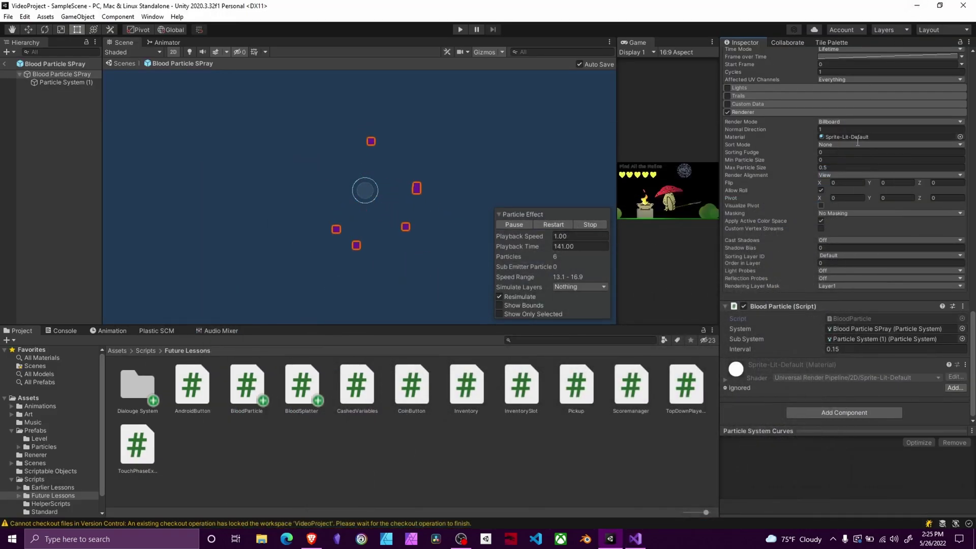
Scroll the Inspector back up and start Play mode
scroll(798, 181, "up", 3)
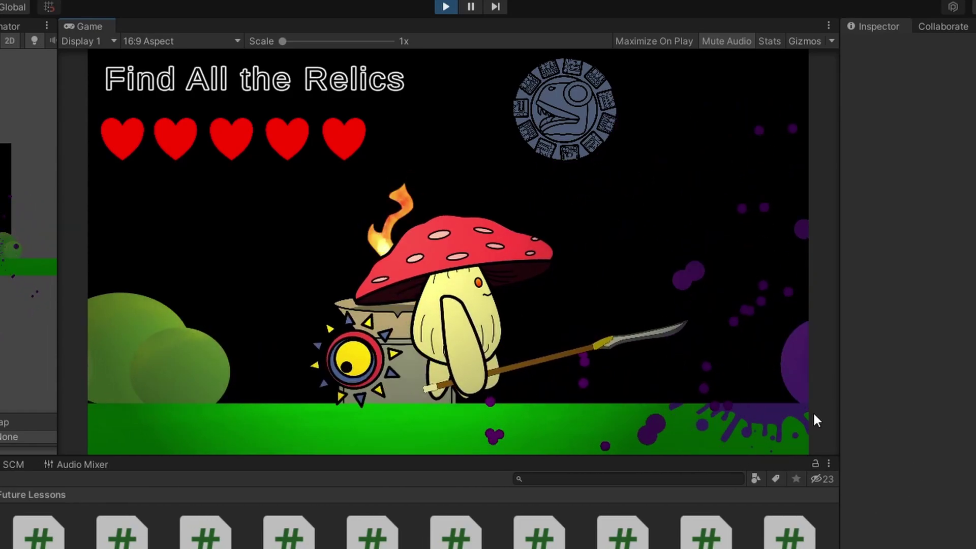
Move the player left and spear the enemy to spawn blood splatters, then stop Play mode
key("Left")
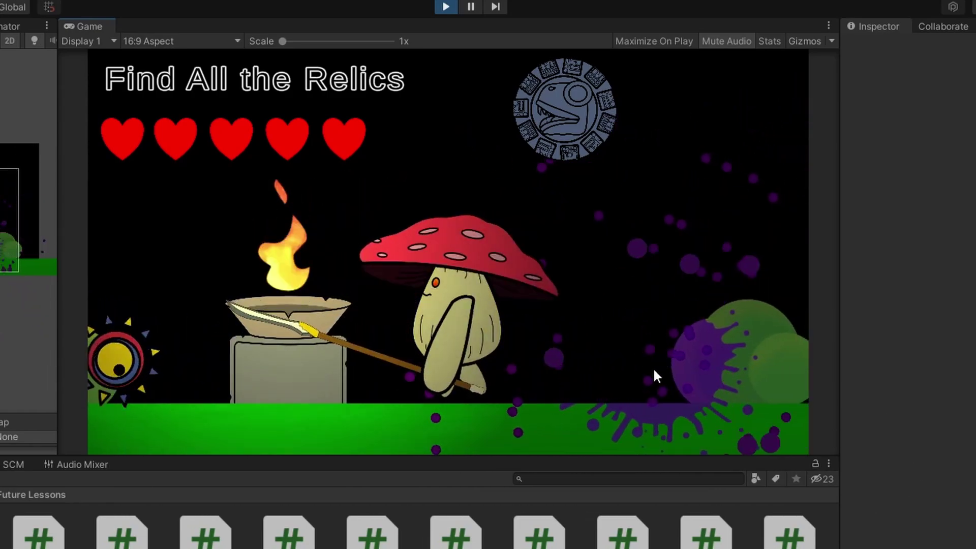
key("space")
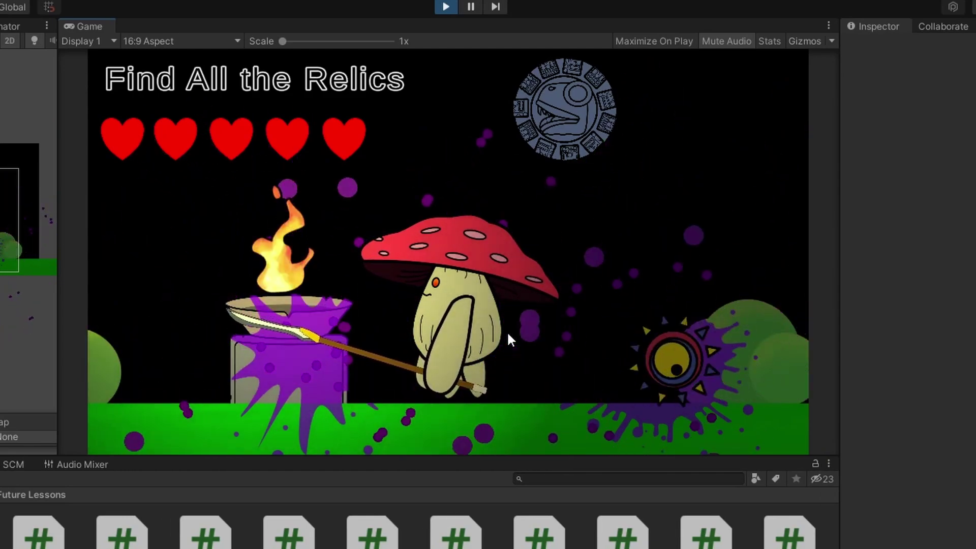
left_click(446, 6)
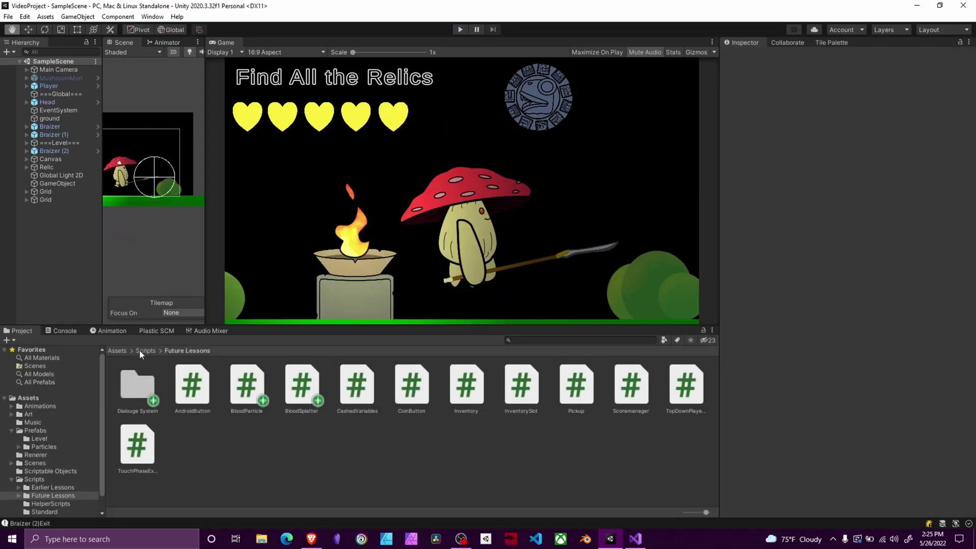
Preview the bloodsplatter artwork from Art, then open the BloodSplatter prefab from Prefabs
left_click(28, 415)
double_click(354, 384)
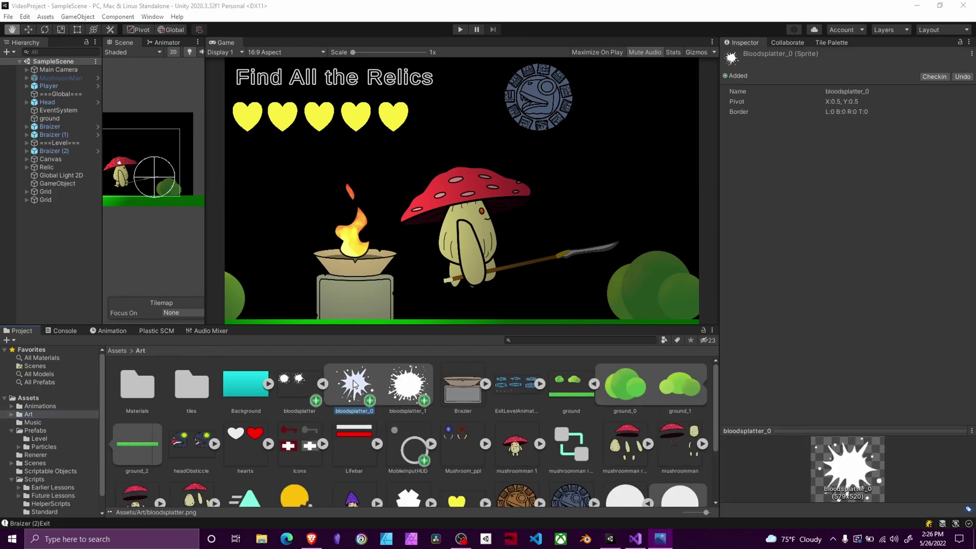
left_click(961, 15)
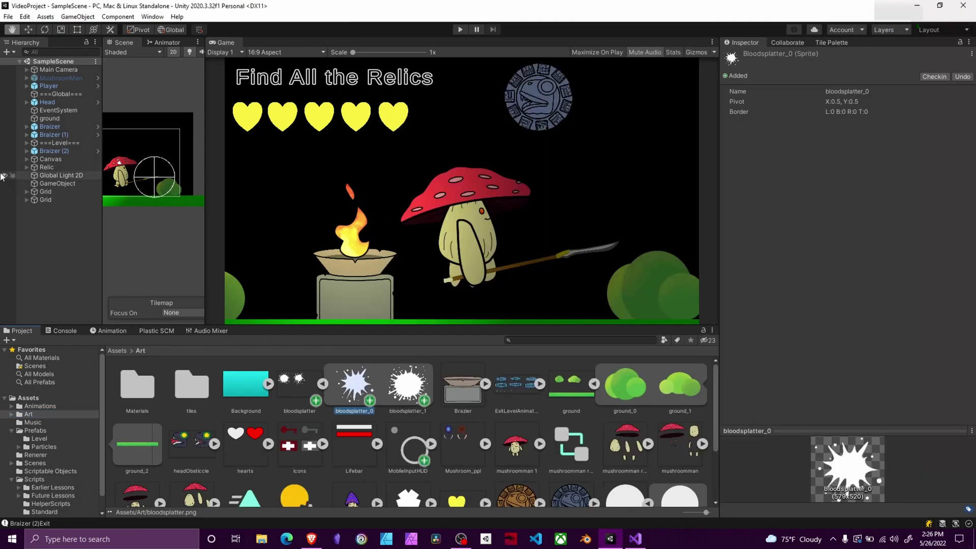
left_click(35, 431)
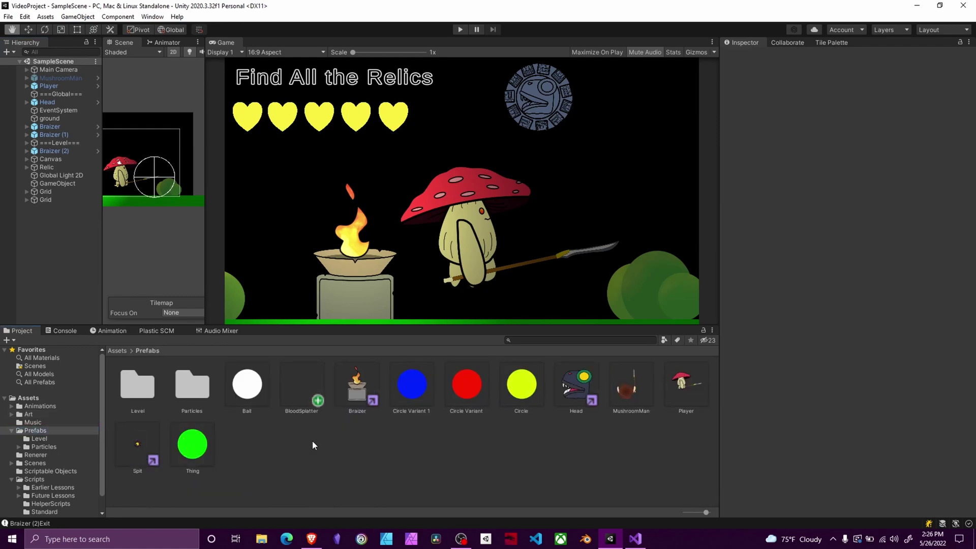
double_click(301, 378)
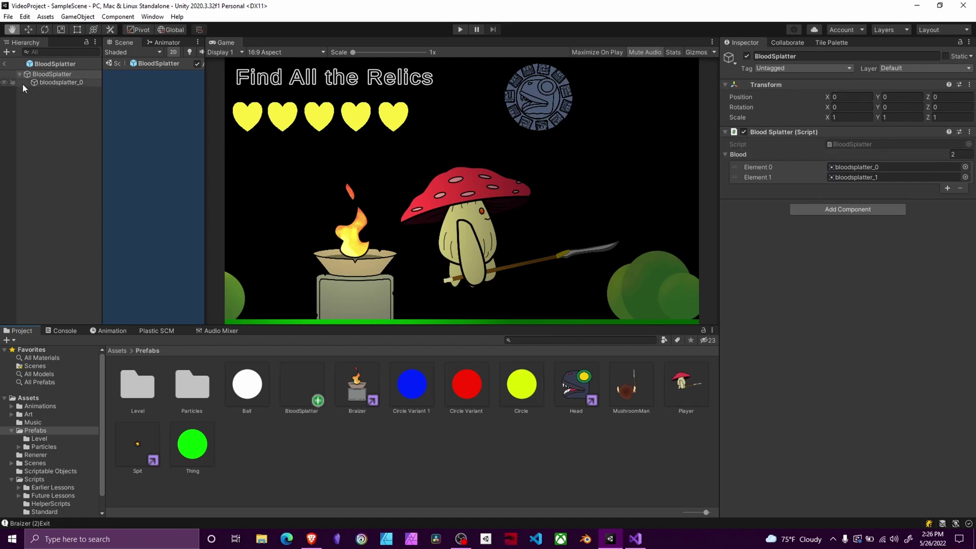
Select the bloodsplatter_0 child and review its sprite list without changing it
left_click(55, 83)
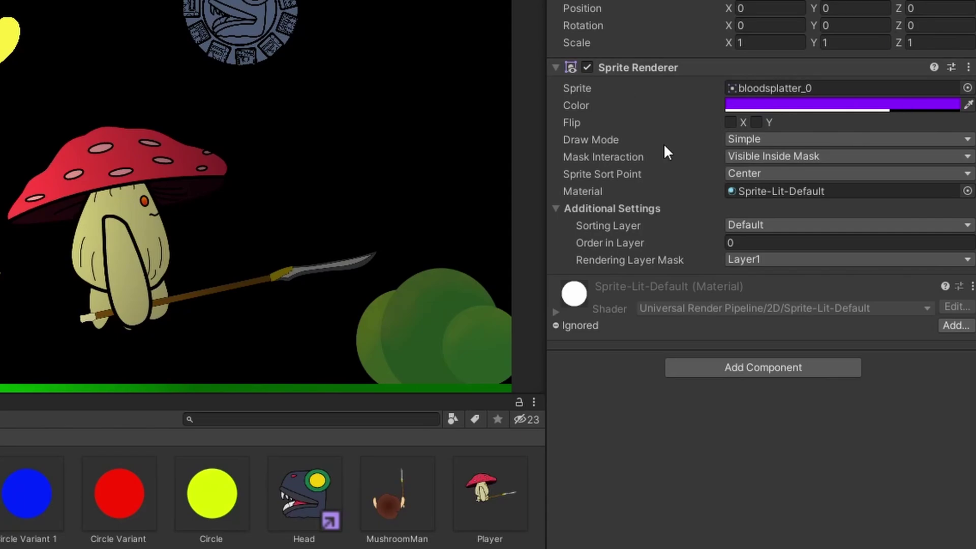
left_click(967, 88)
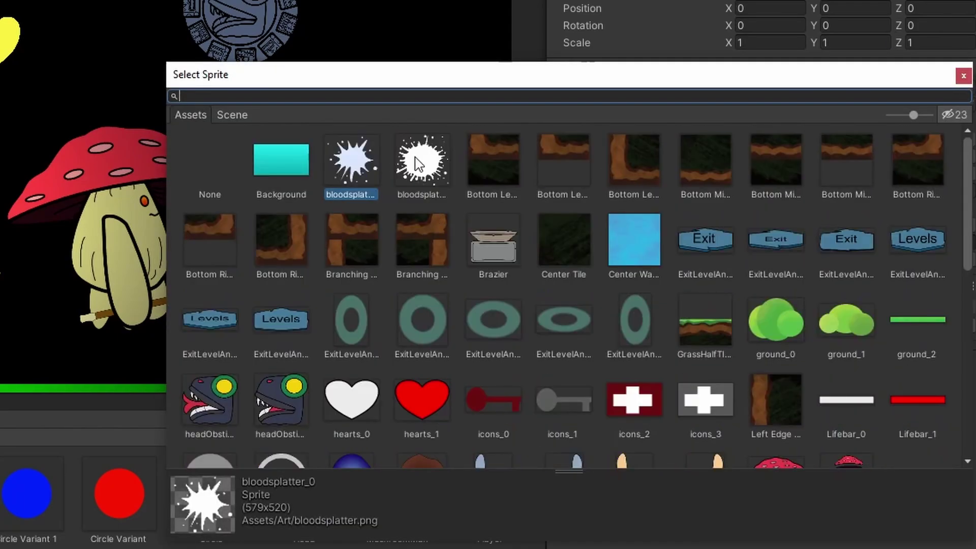
left_click(963, 76)
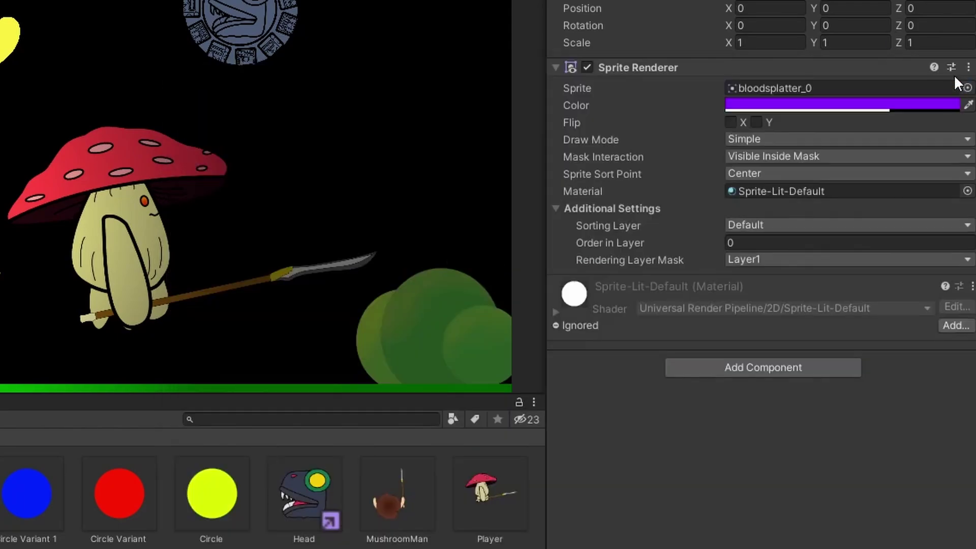
Check the splatter's purple colour values, then open the Blood Splatter script in Visual Studio
left_click(766, 93)
left_click(768, 104)
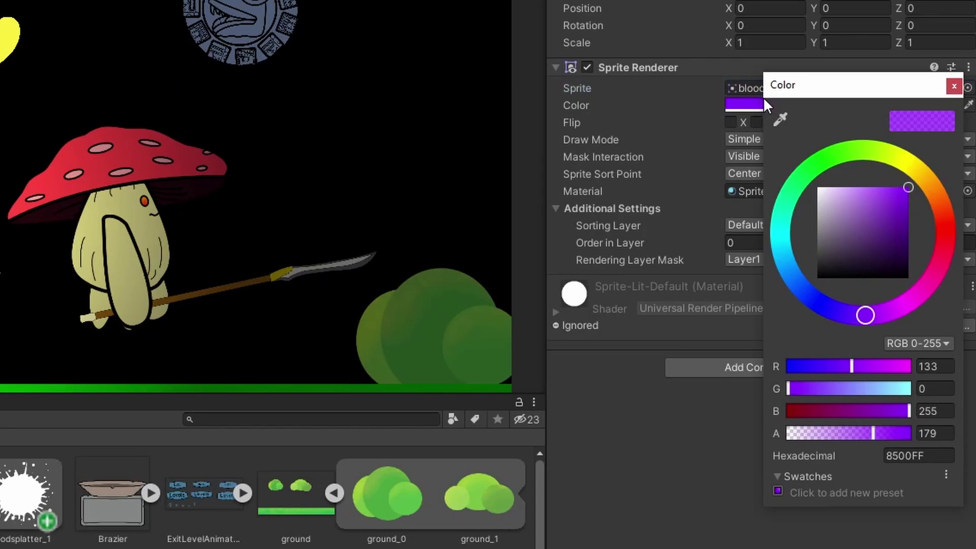
left_click(956, 84)
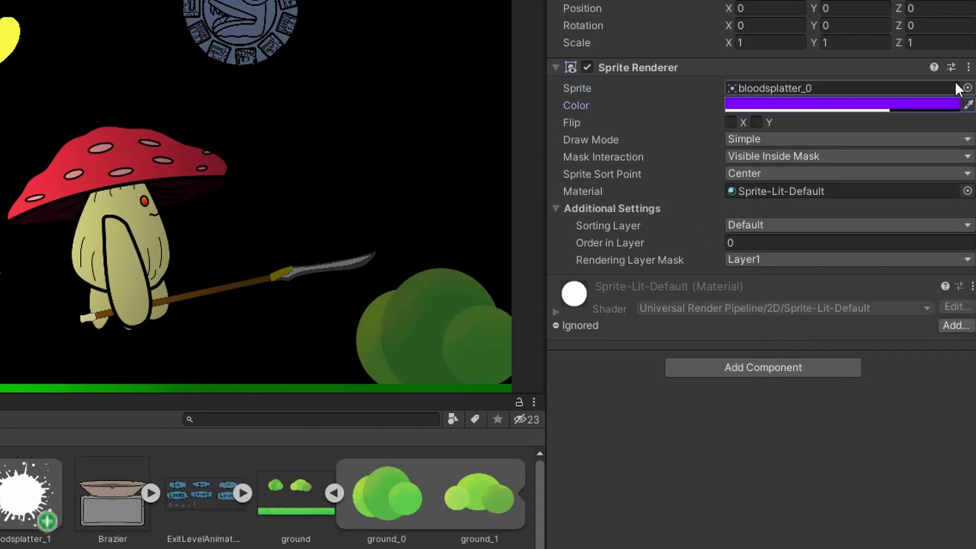
left_click(802, 103)
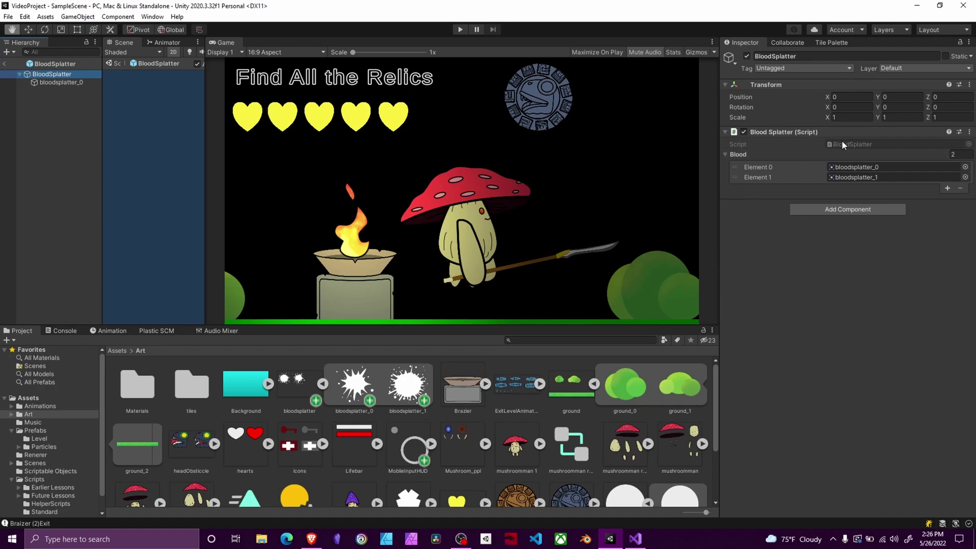
double_click(842, 140)
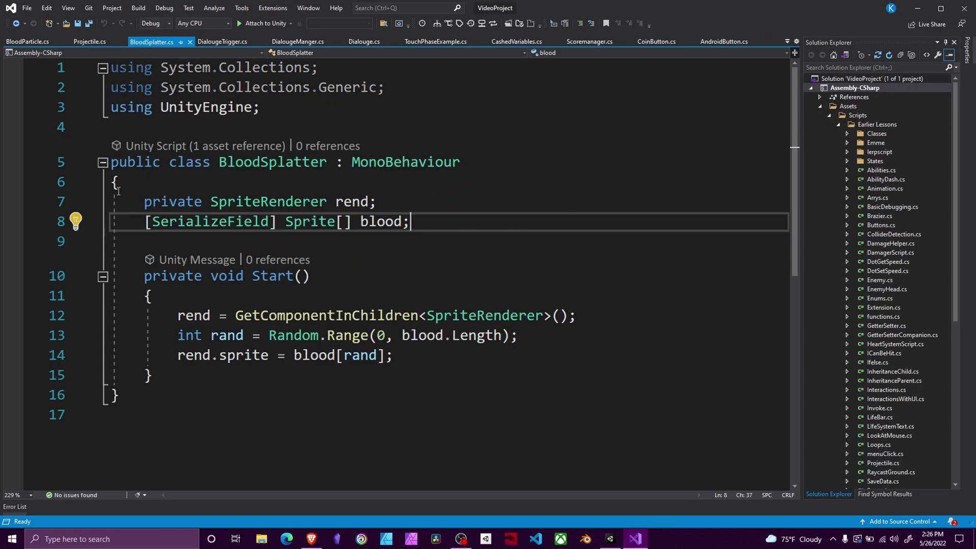
Walk through the renderer and sprite array fields and the GetComponentInChildren SpriteRenderer line
left_click_drag(119, 194, 127, 221)
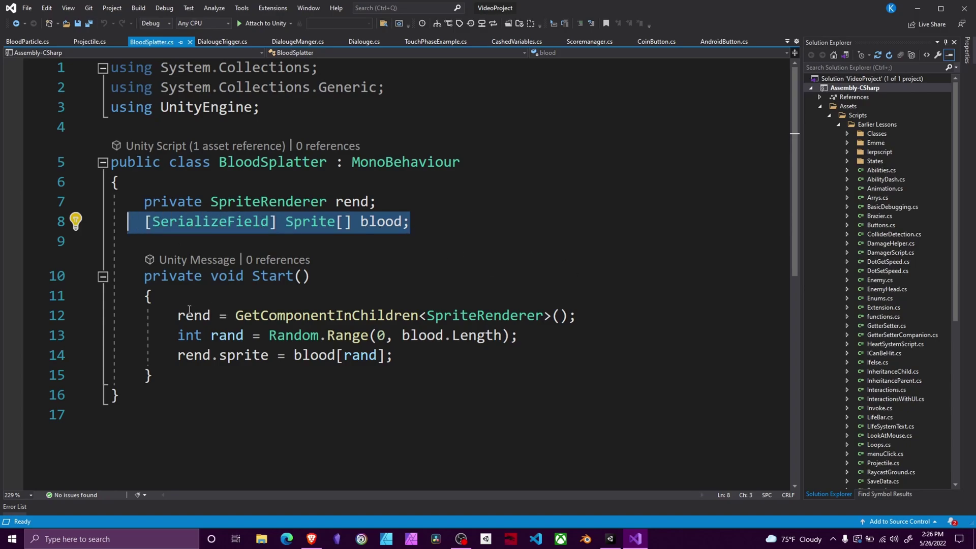
left_click_drag(161, 315, 594, 319)
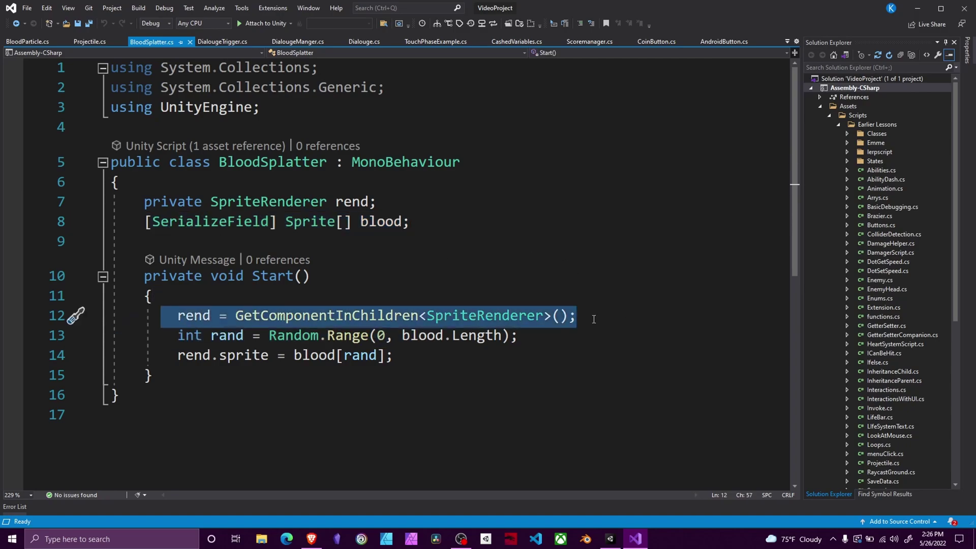
left_click(520, 315)
double_click(370, 314)
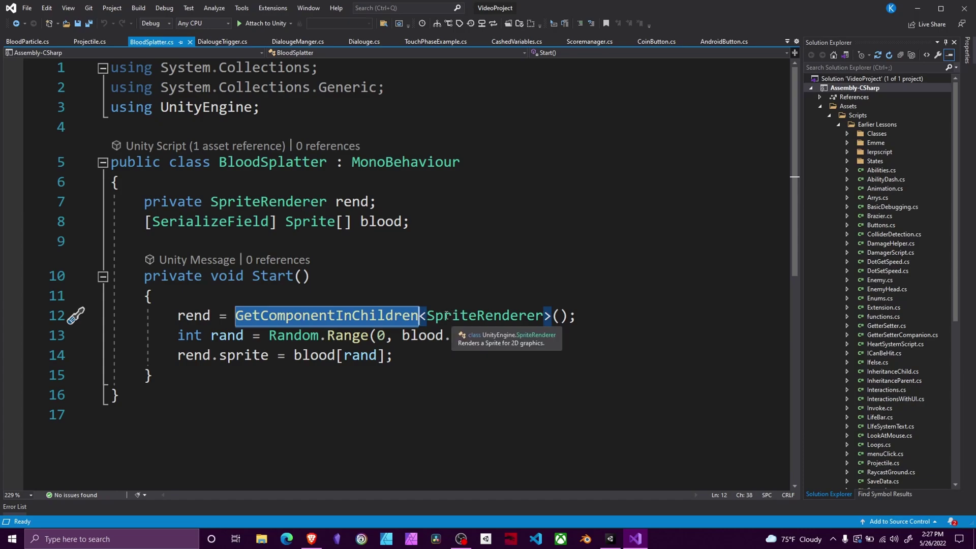
double_click(486, 316)
left_click(200, 320)
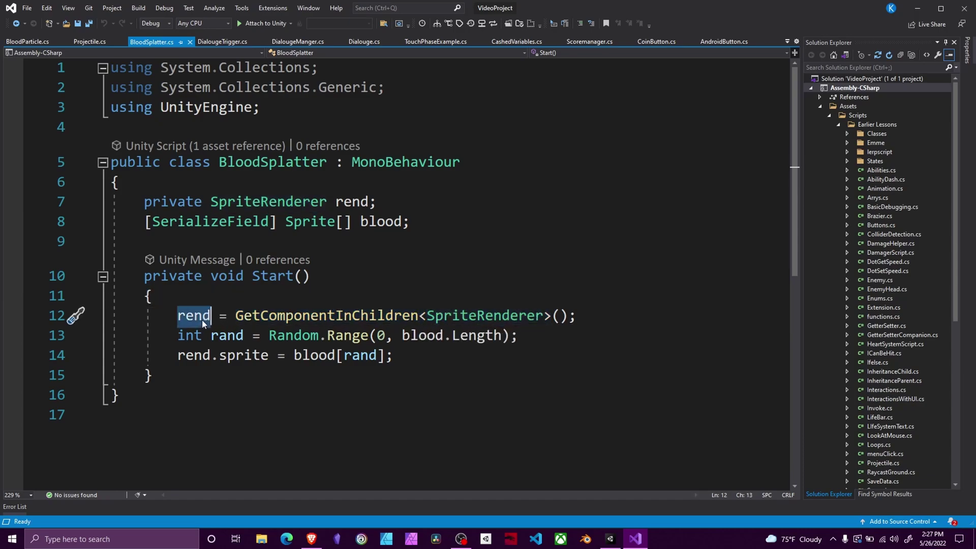
Explain the Random.Range sprite pick and the rend.sprite assignment, then return to Unity
left_click_drag(169, 335, 393, 337)
left_click_drag(417, 222, 139, 223)
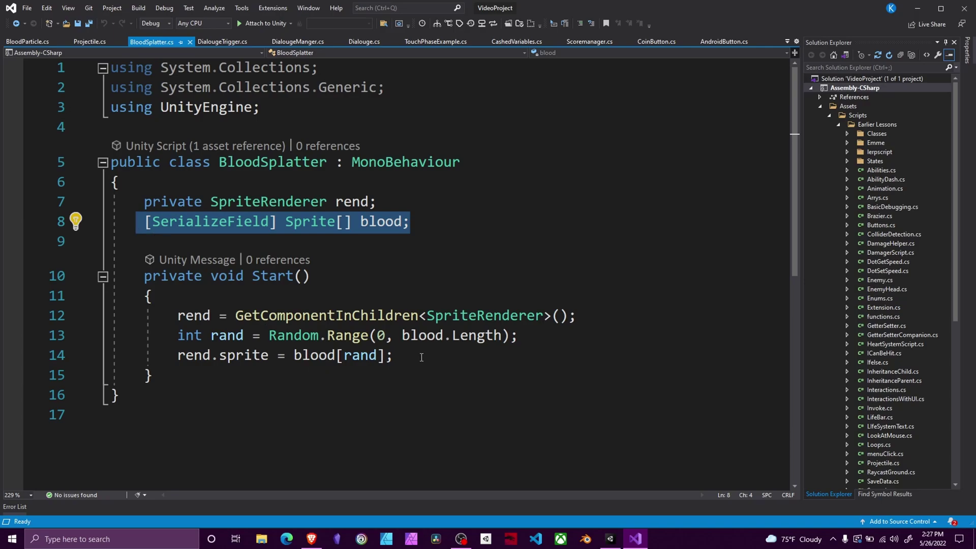
left_click_drag(422, 357, 184, 356)
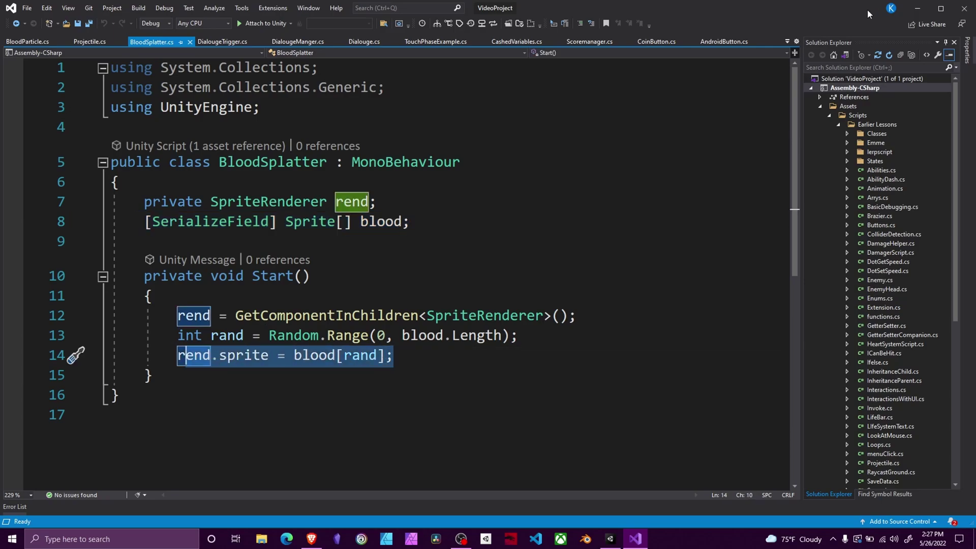
left_click(918, 9)
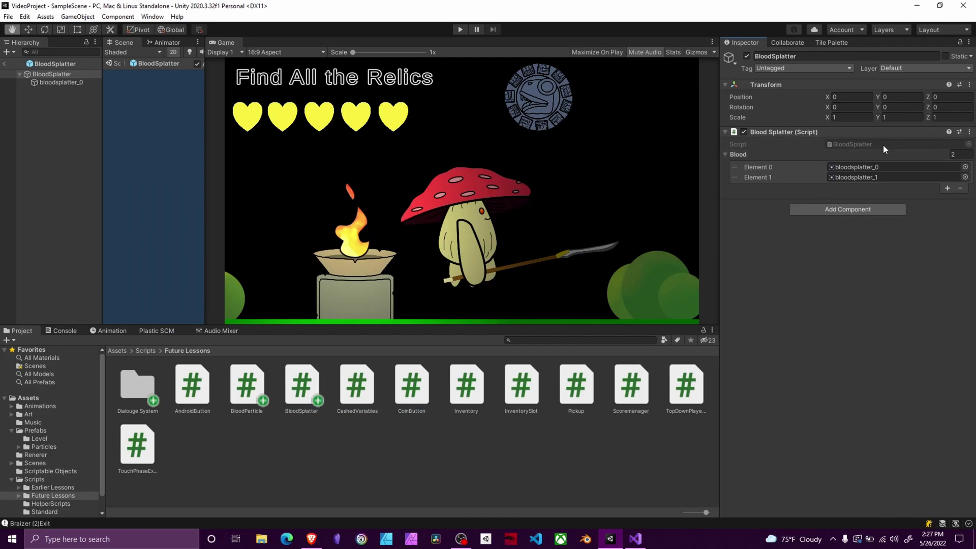
Show the Art folder and select the bloodsplatter_0 child in the BloodSplatter prefab
left_click(11, 414)
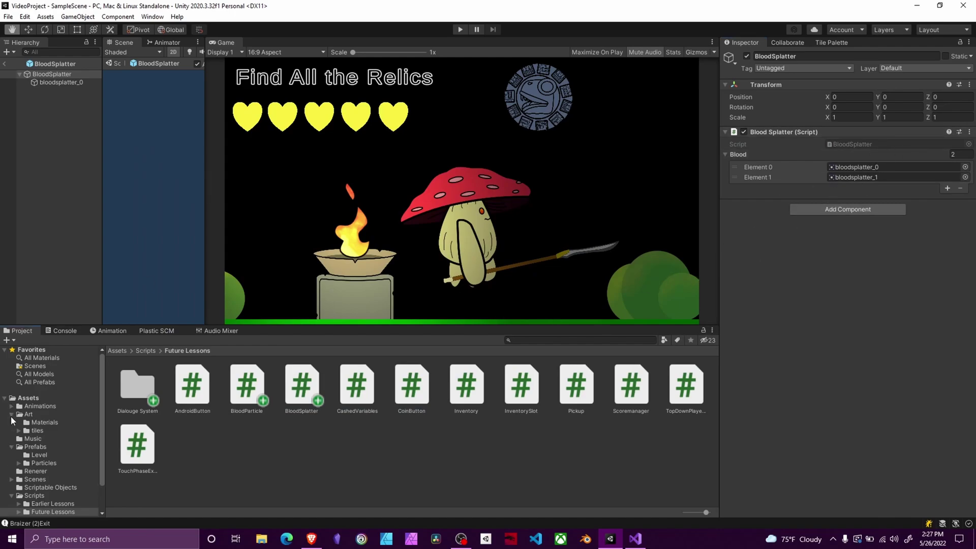
left_click(28, 415)
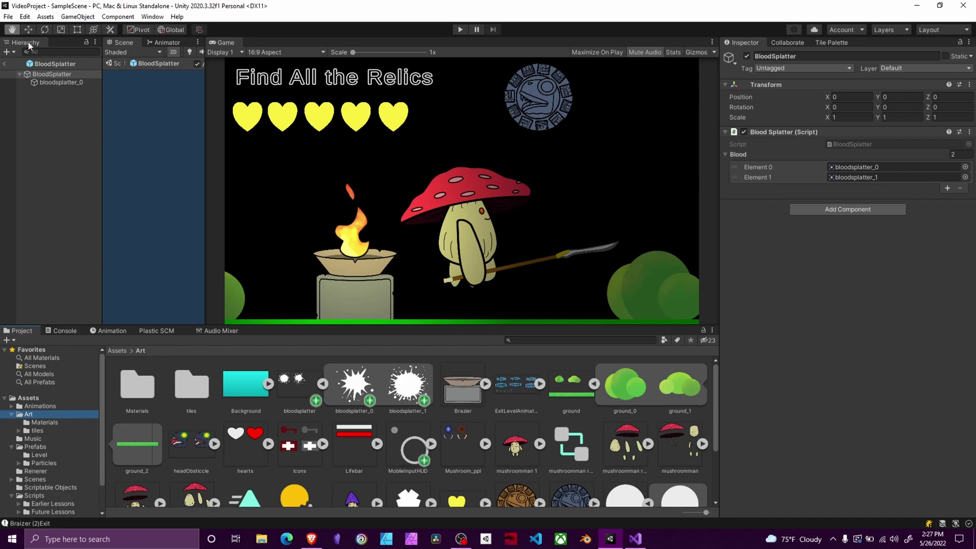
left_click(63, 74)
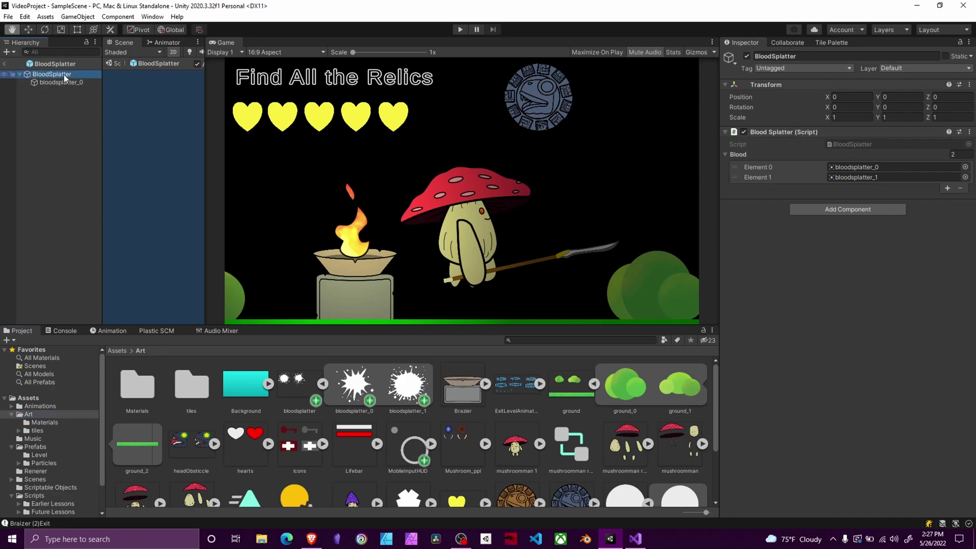
left_click(61, 83)
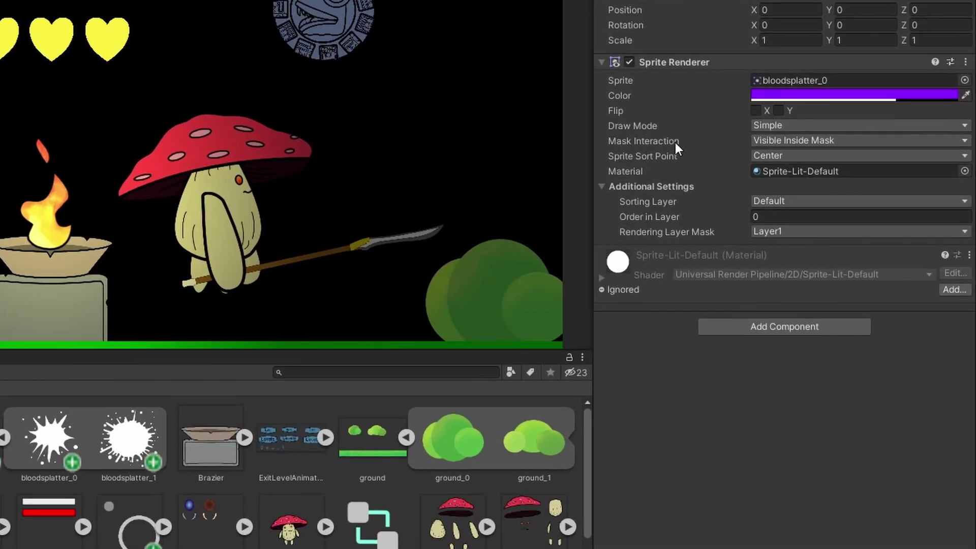
Set bloodsplatter_0's Sprite Renderer Mask Interaction to None, widening the game view
left_click(788, 143)
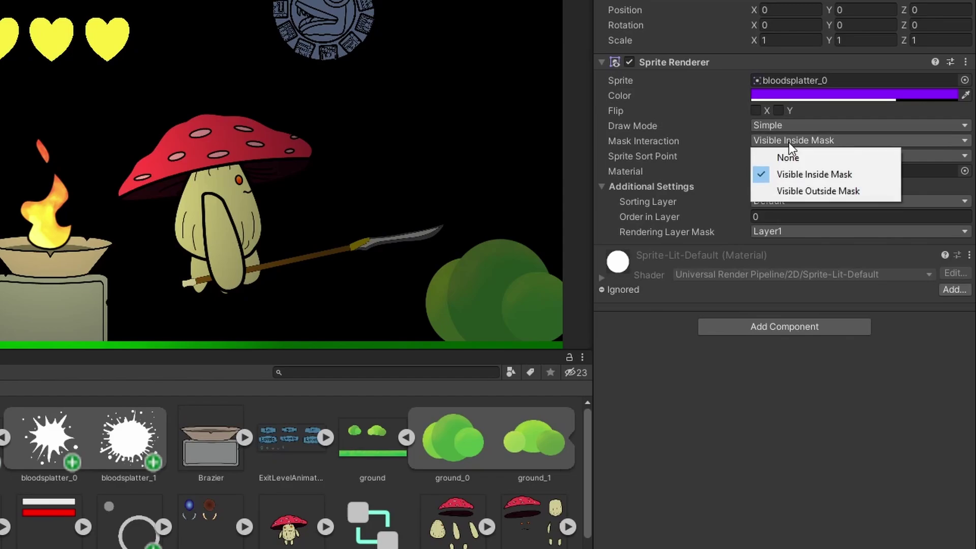
left_click(829, 174)
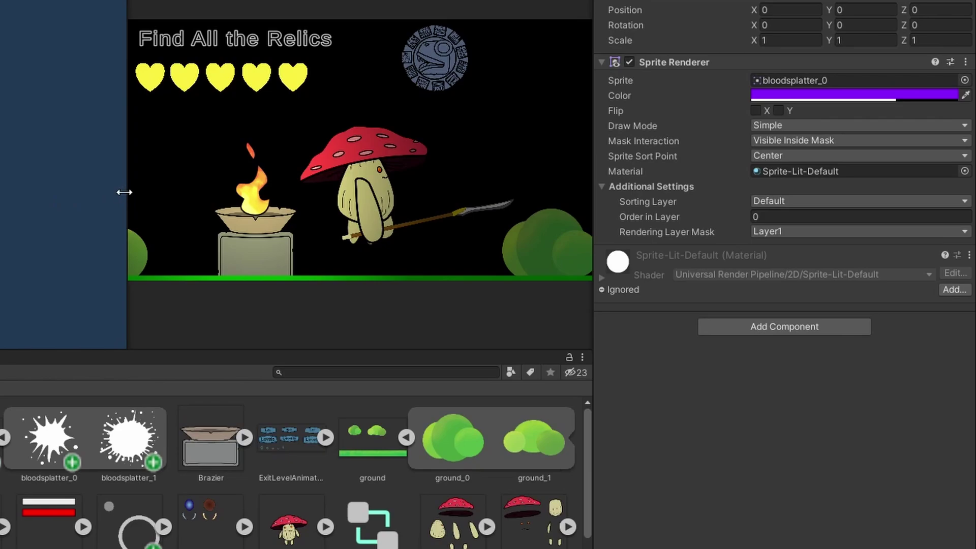
left_click_drag(124, 192, 1, 197)
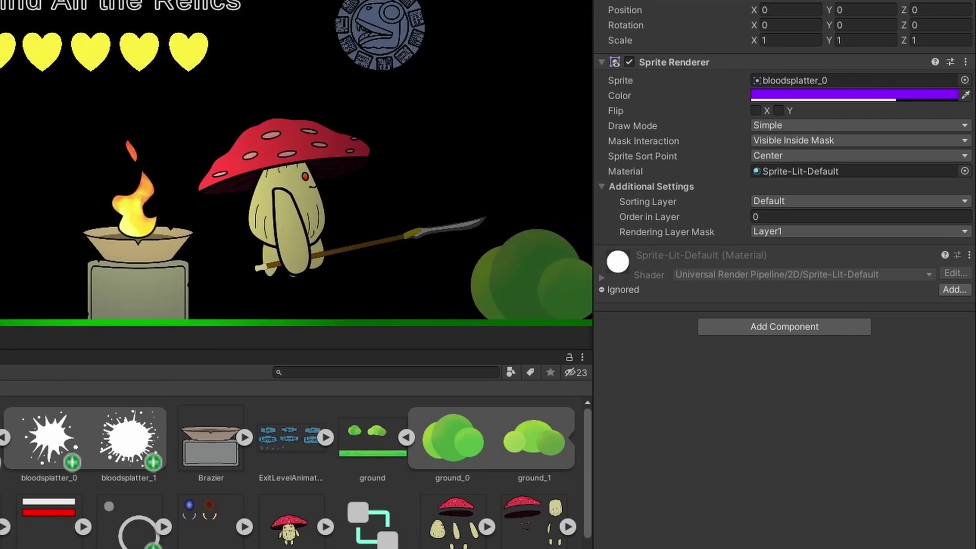
left_click(802, 140)
left_click(832, 158)
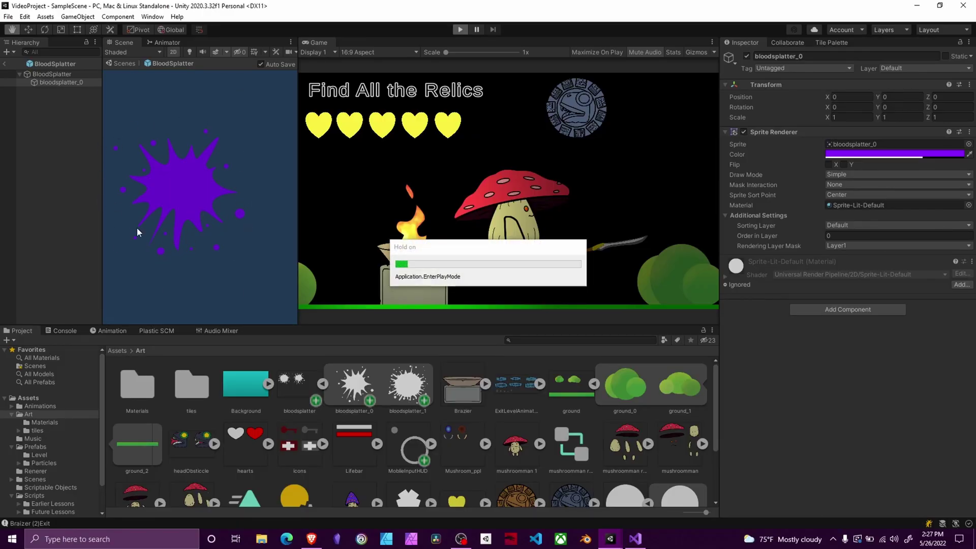
Shoot the bush in Play mode, set Mask Interaction to Visible Inside Mask, and stop playing
left_click(663, 260)
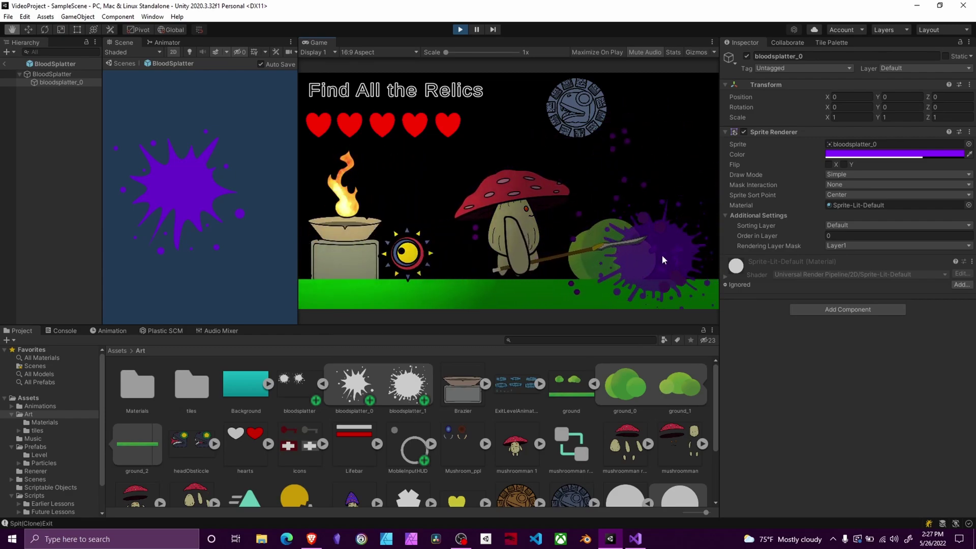
left_click(842, 186)
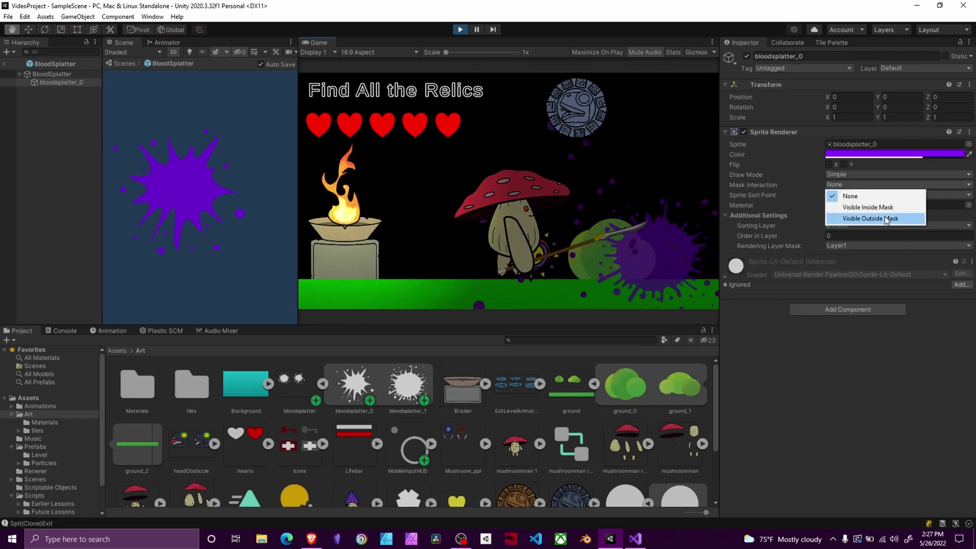
left_click(868, 207)
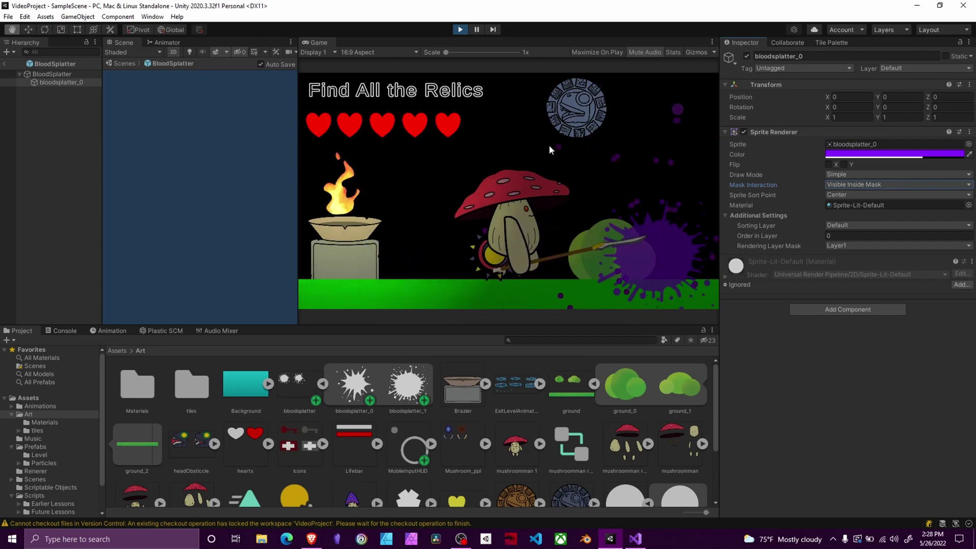
key("ctrl+p")
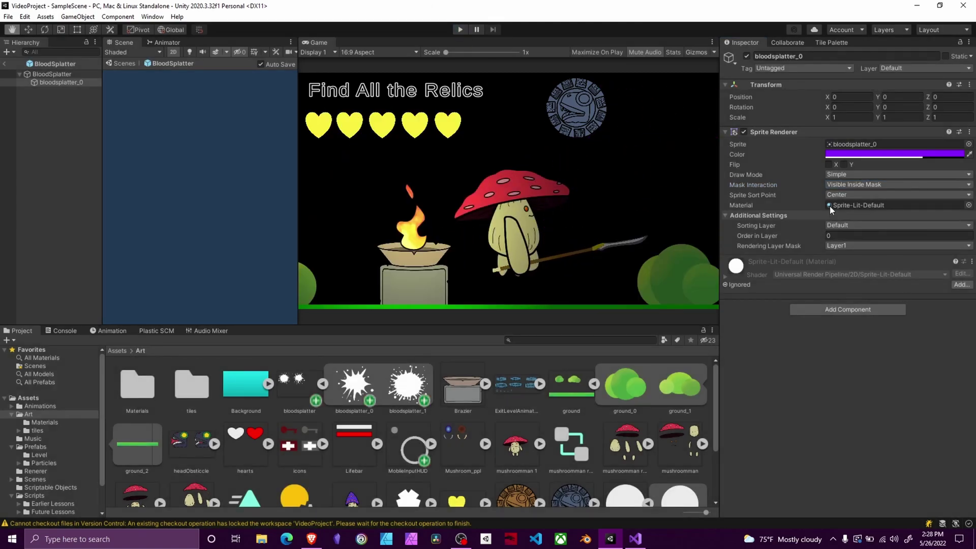
Exit prefab mode and select the ground object with the Move tool
left_click(8, 64)
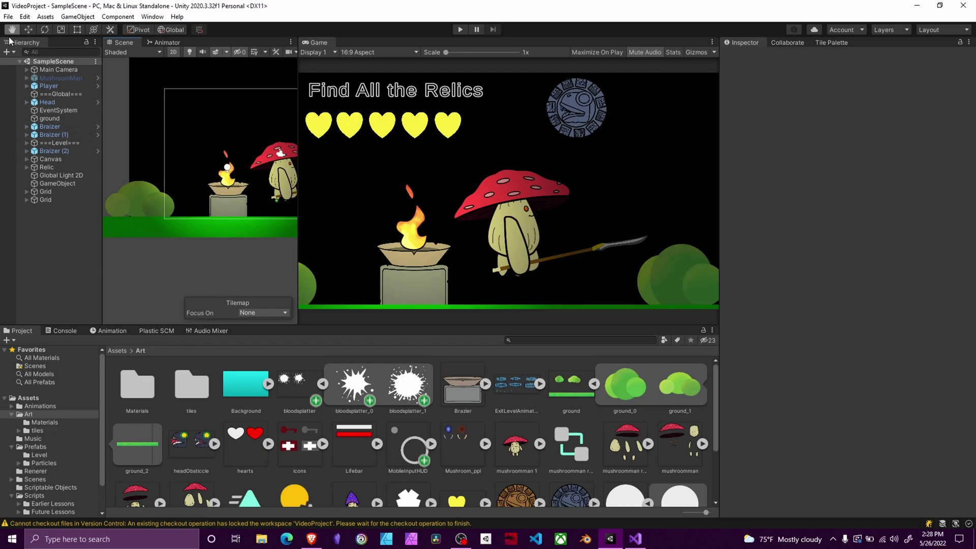
key("w")
left_click(169, 228)
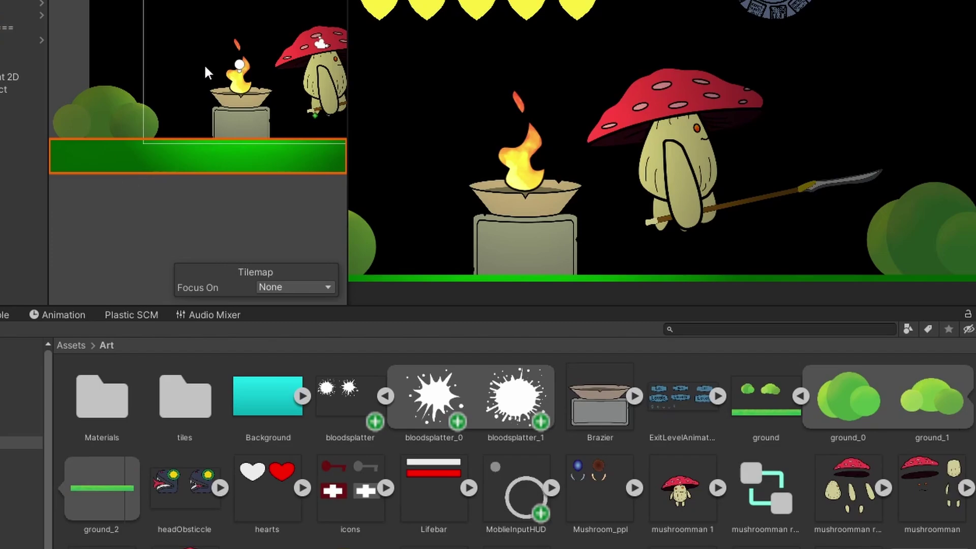
Select the bush, brazier and ground in the Scene view, then open Prefabs > Level
left_click(113, 136)
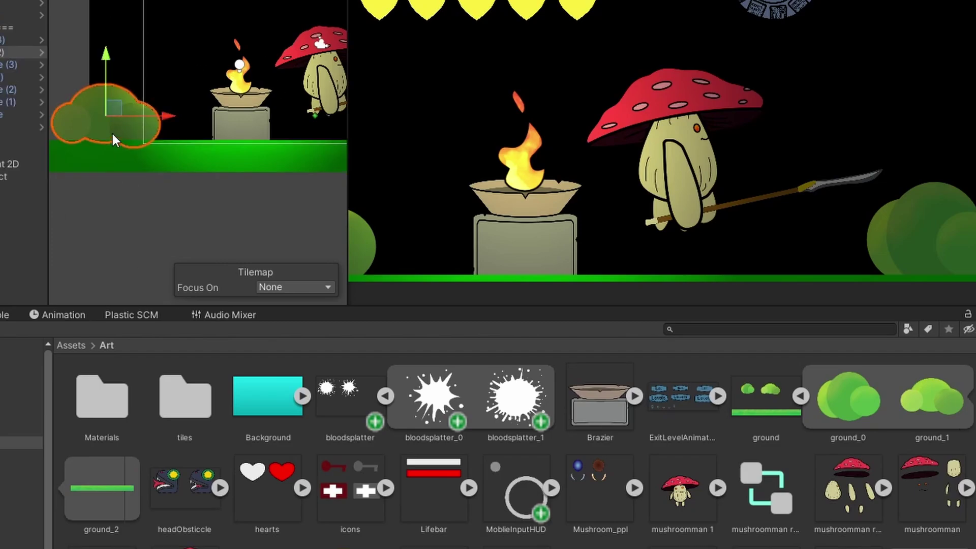
left_click(249, 124)
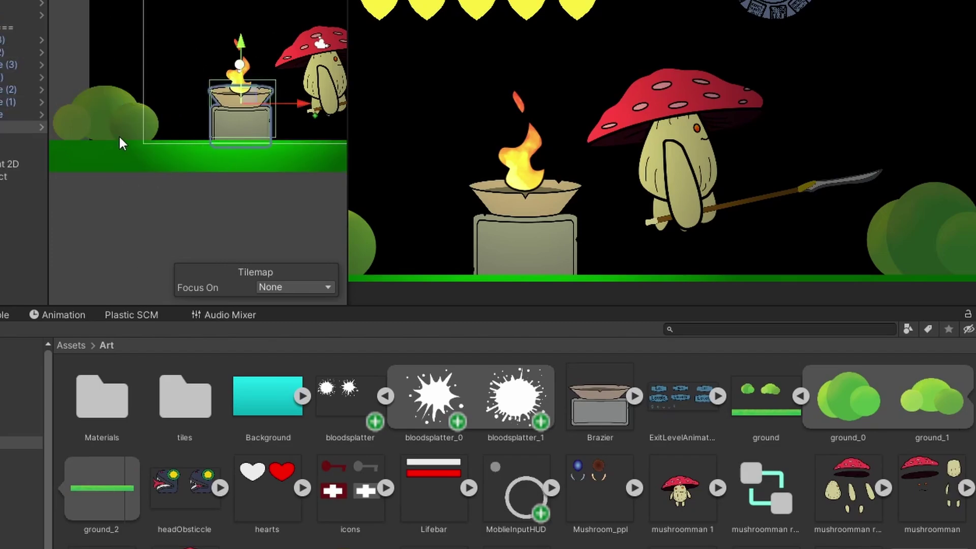
left_click(94, 116)
left_click(185, 151)
middle_click_drag(260, 170, 119, 192)
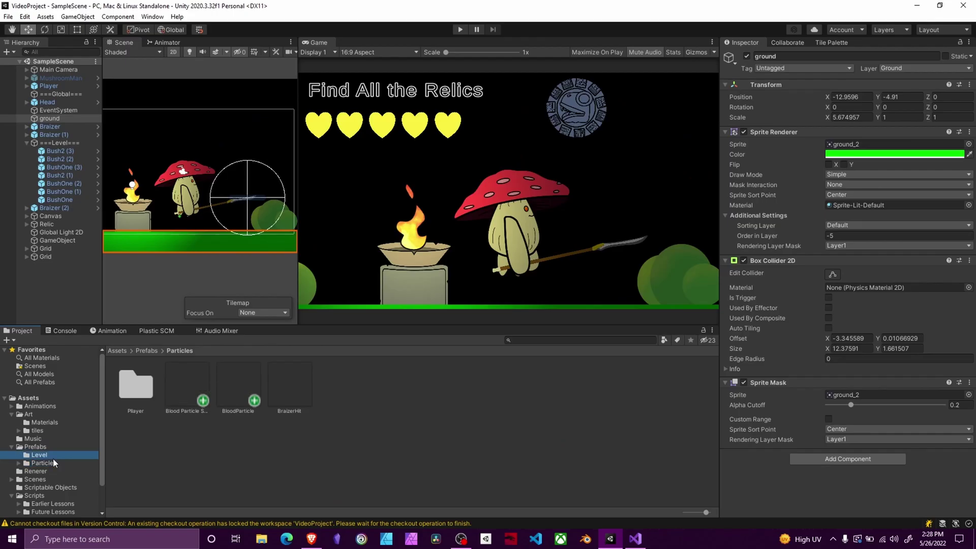
left_click(52, 457)
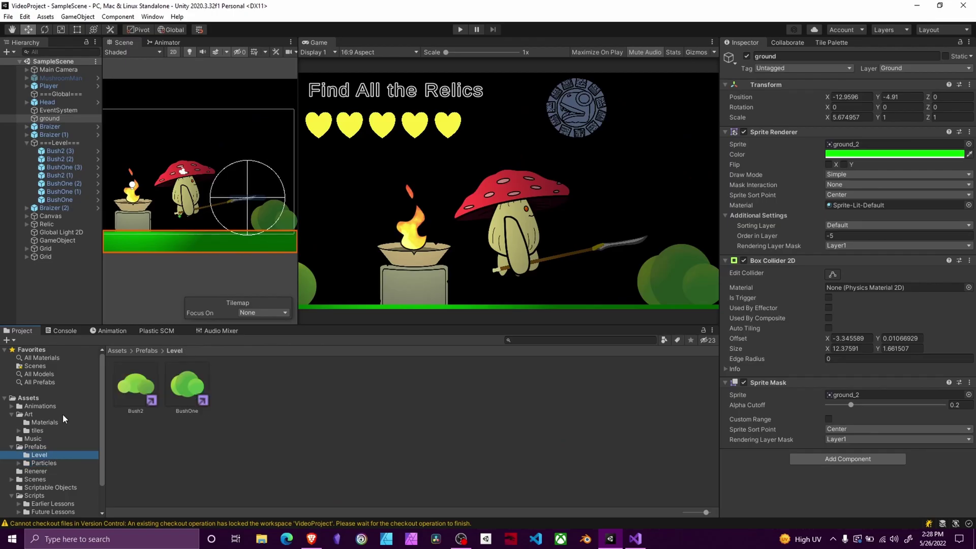
Reopen the BloodSplatter prefab, select bloodsplatter_0, and return to the main scene
left_click(48, 448)
double_click(307, 381)
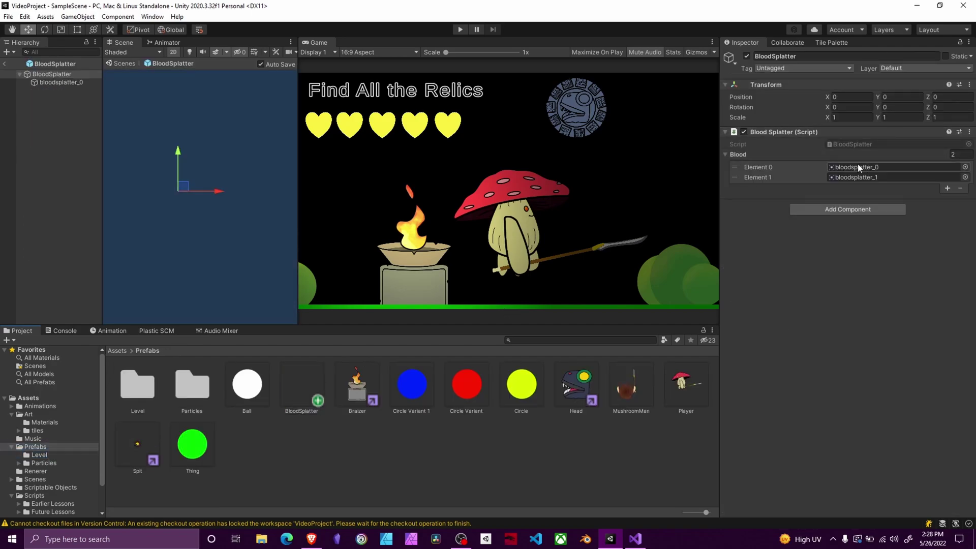
left_click(56, 82)
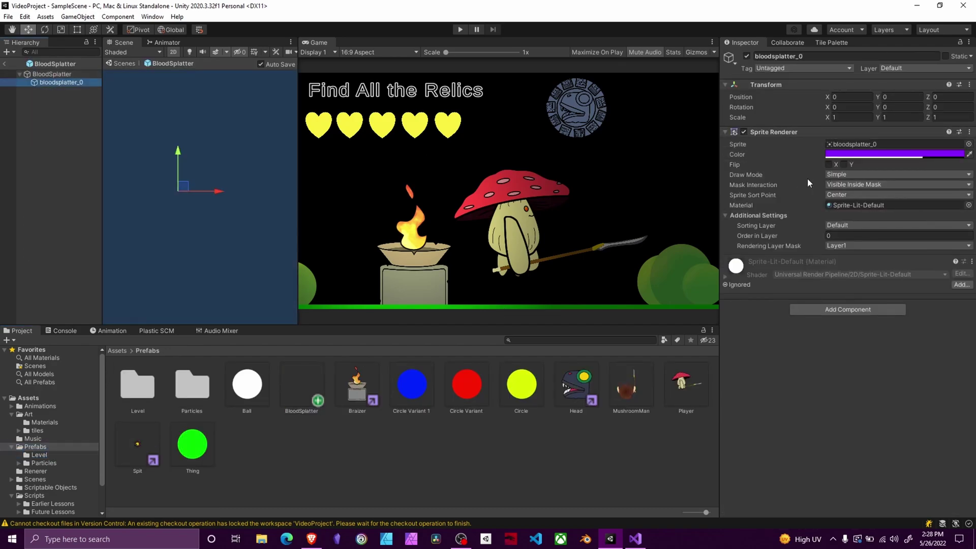
left_click(4, 63)
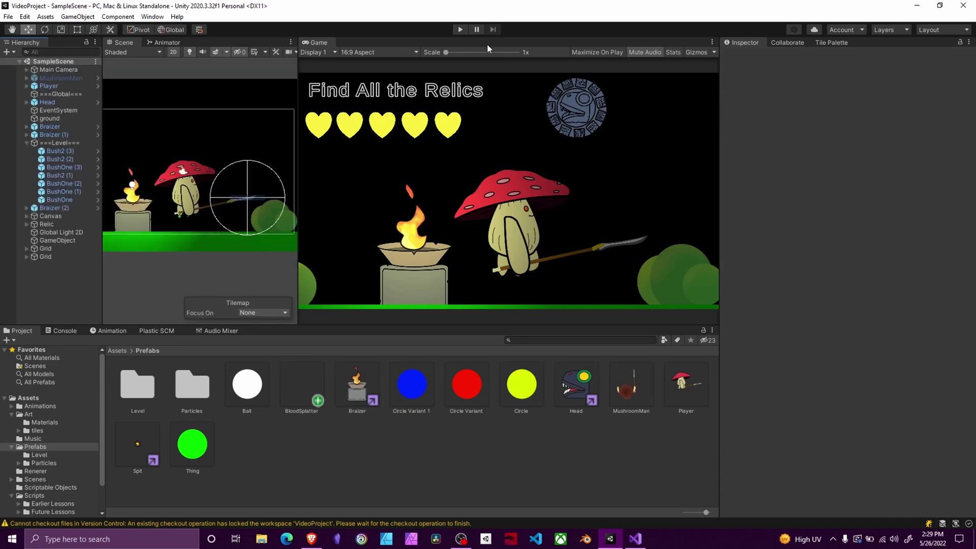
Play-test a splatter hit, then stop Play mode to reset the scene
left_click(464, 30)
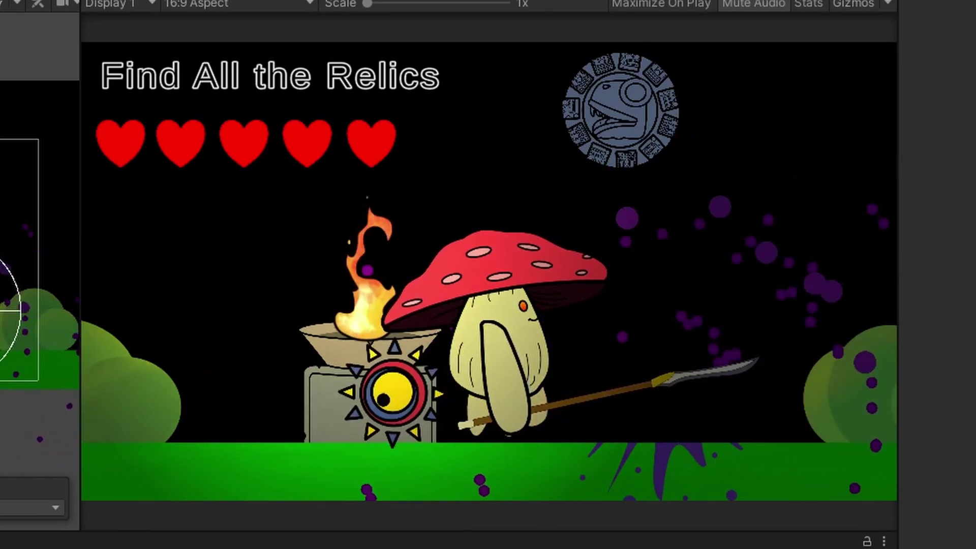
key("ctrl+p")
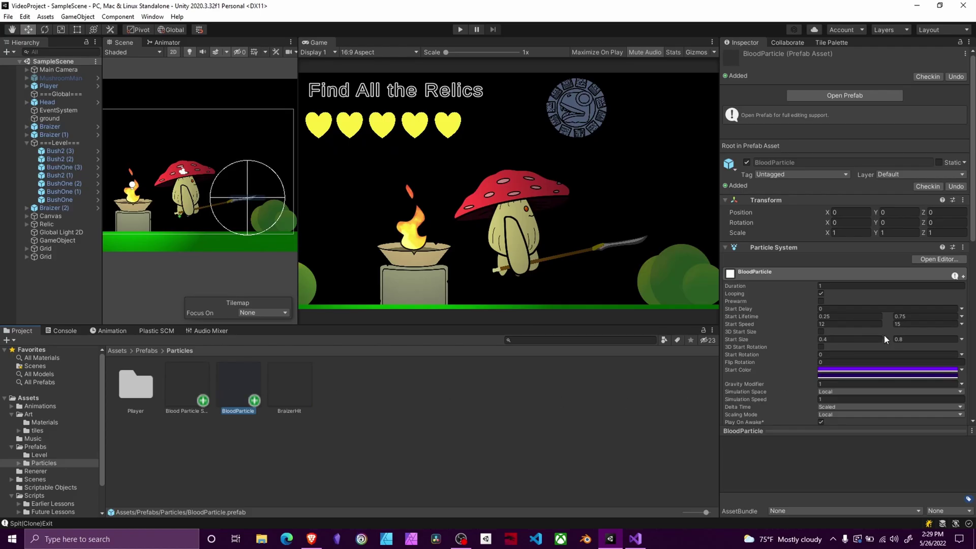
scroll(884, 340, "down", 5)
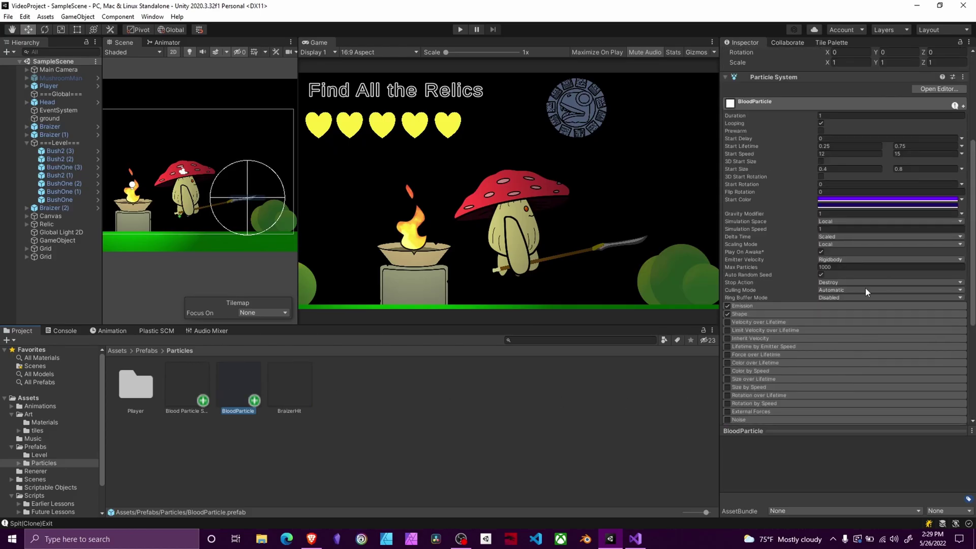
Inspect the Blood Particle SPray prefab's child particle system, then return to the scene
scroll(855, 292, "down", 3)
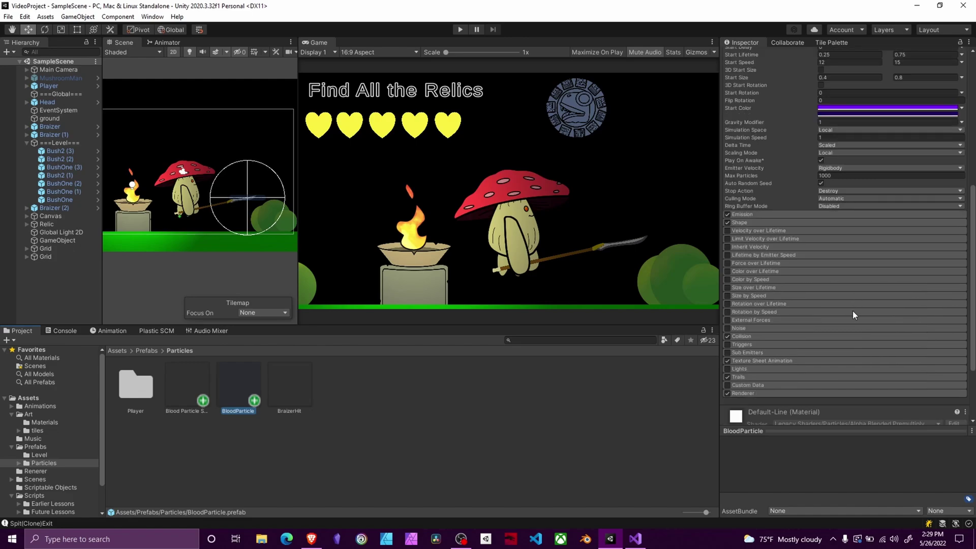
scroll(822, 197, "up", 8)
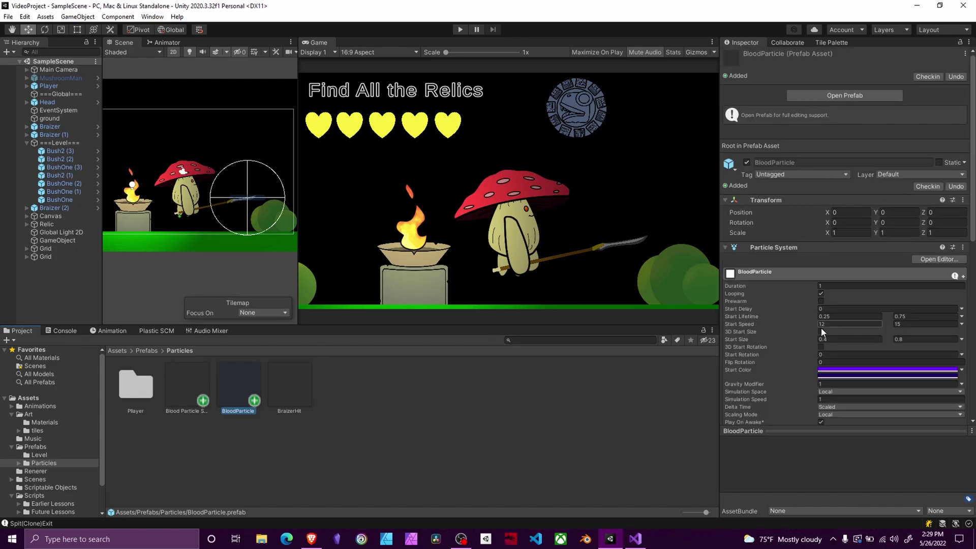
left_click(821, 294)
double_click(177, 386)
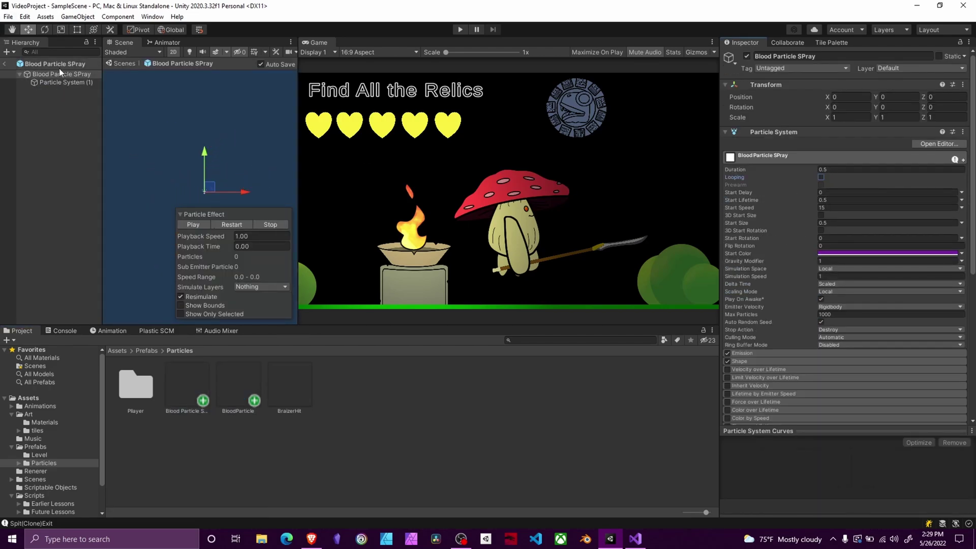
left_click(65, 81)
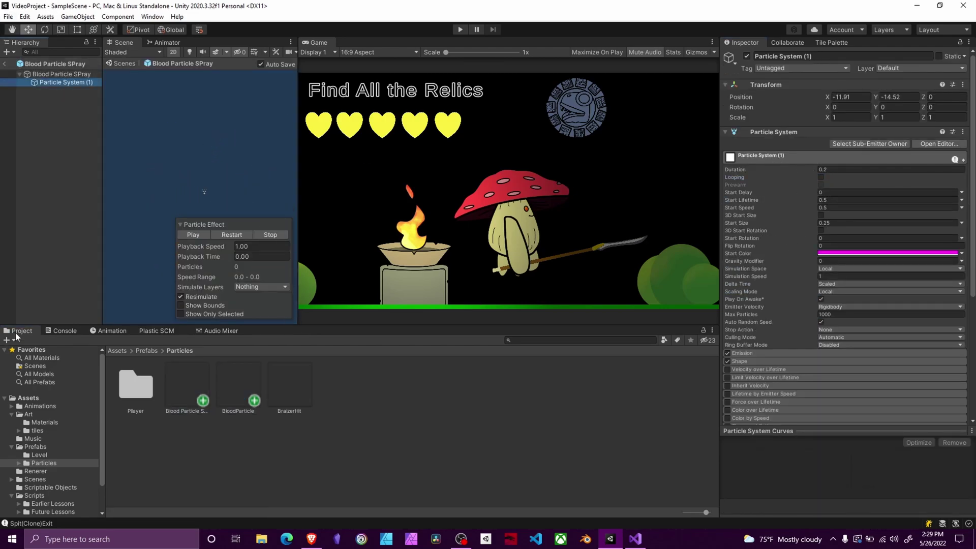
left_click(5, 63)
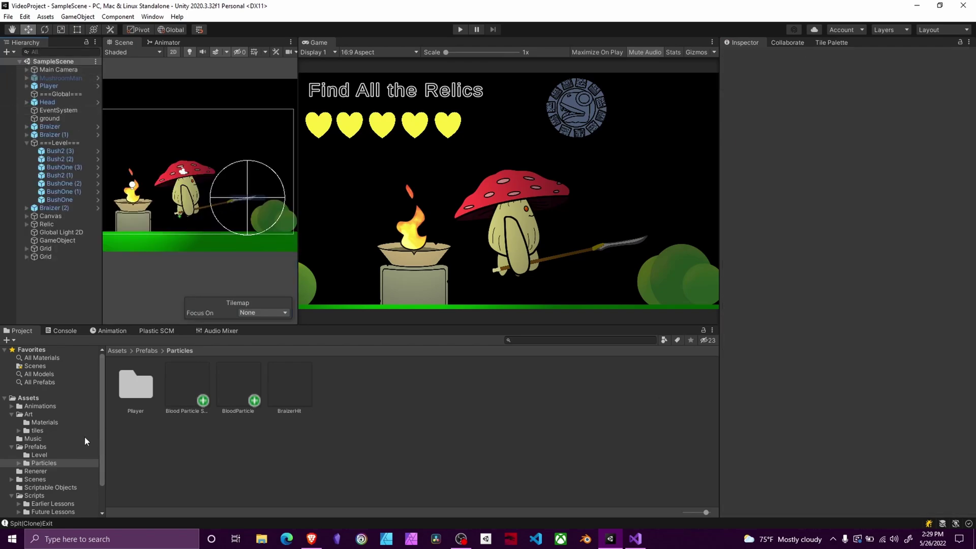
Open the Spit prefab from the Prefabs folder to view its Projectile references
left_click(62, 456)
left_click(65, 446)
scroll(56, 468, "down", 2)
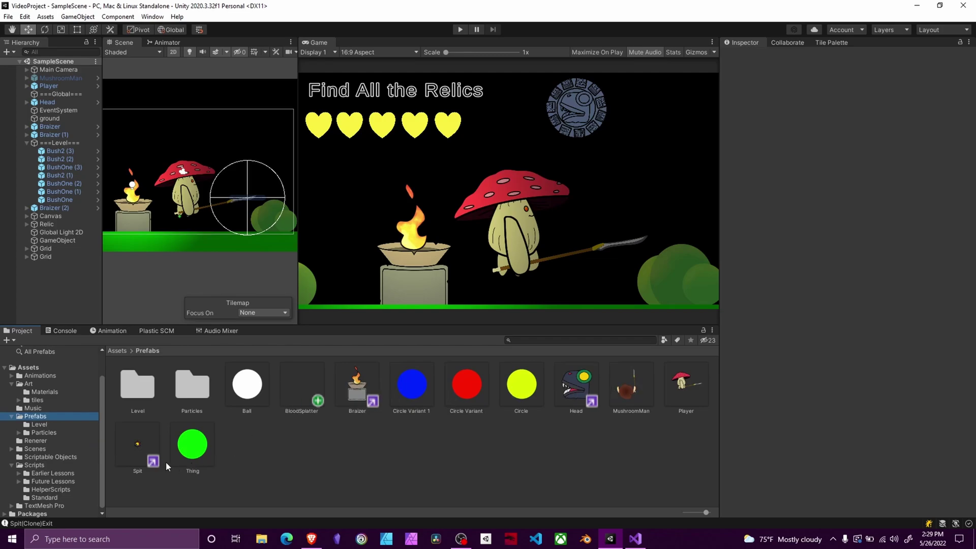
double_click(153, 434)
scroll(847, 270, "down", 3)
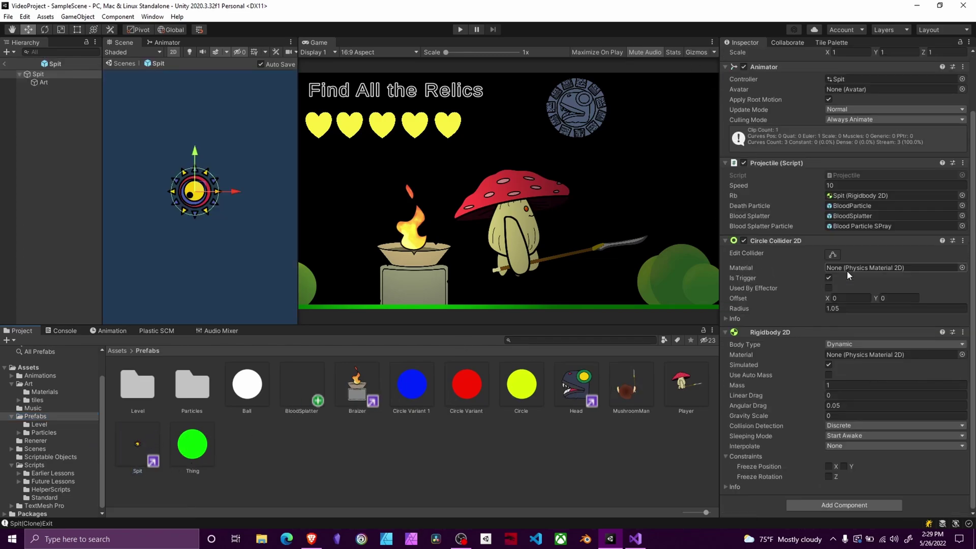
Open the Projectile script in Visual Studio and point out the TakeHit method
double_click(863, 176)
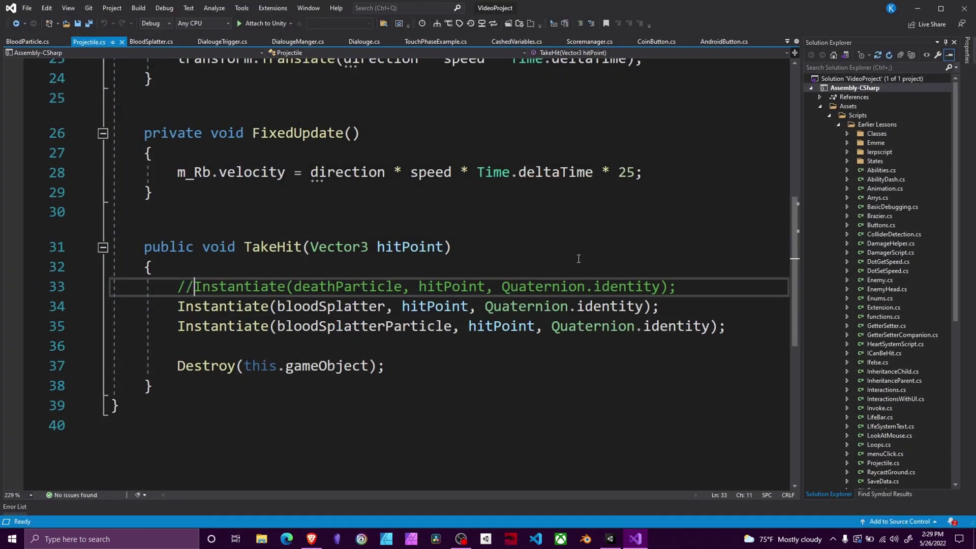
scroll(614, 264, "up", 8)
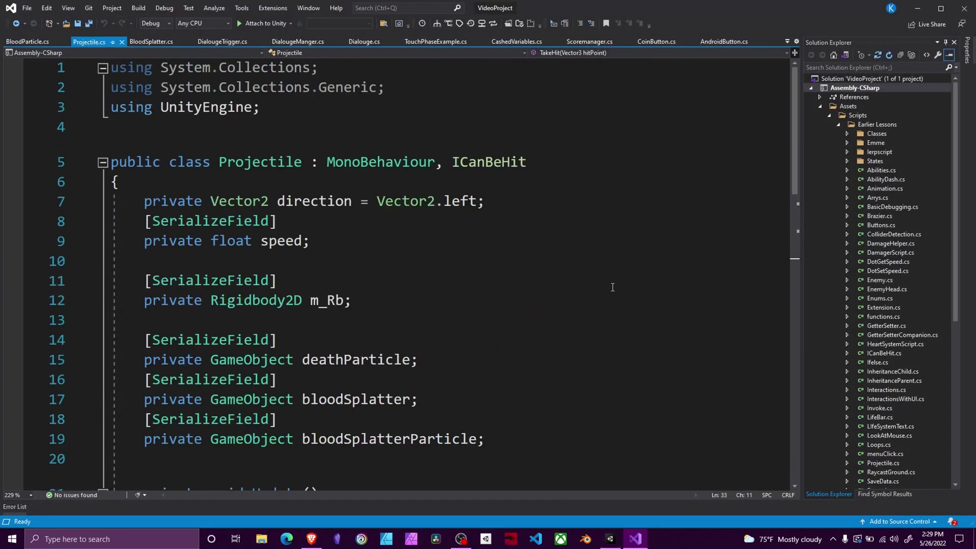
scroll(265, 411, "down", 7)
scroll(478, 161, "up", 7)
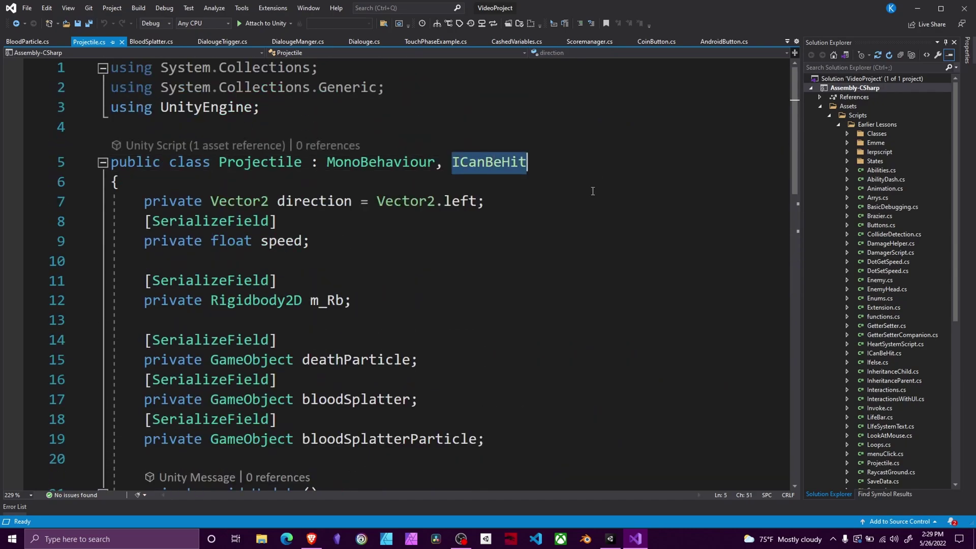
scroll(593, 189, "down", 7)
scroll(422, 329, "down", 2)
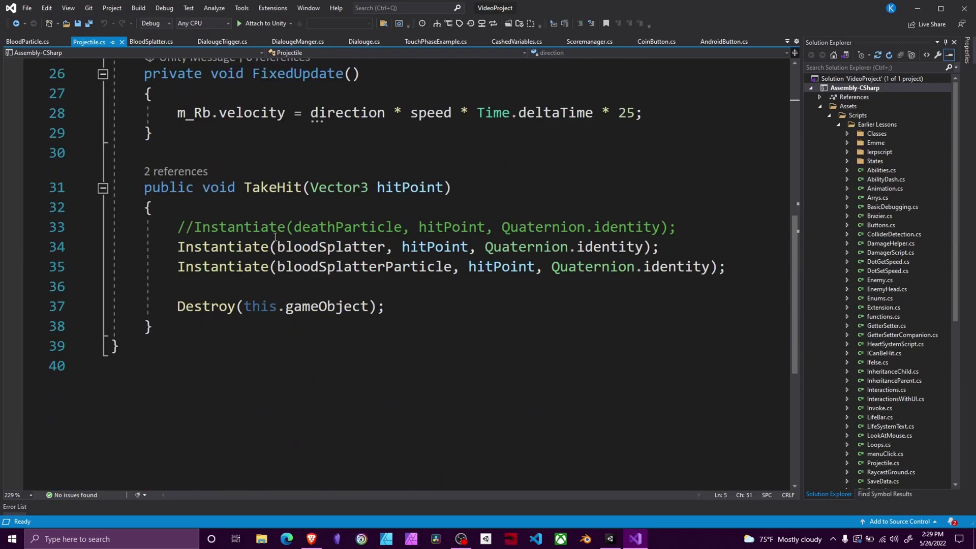
double_click(273, 187)
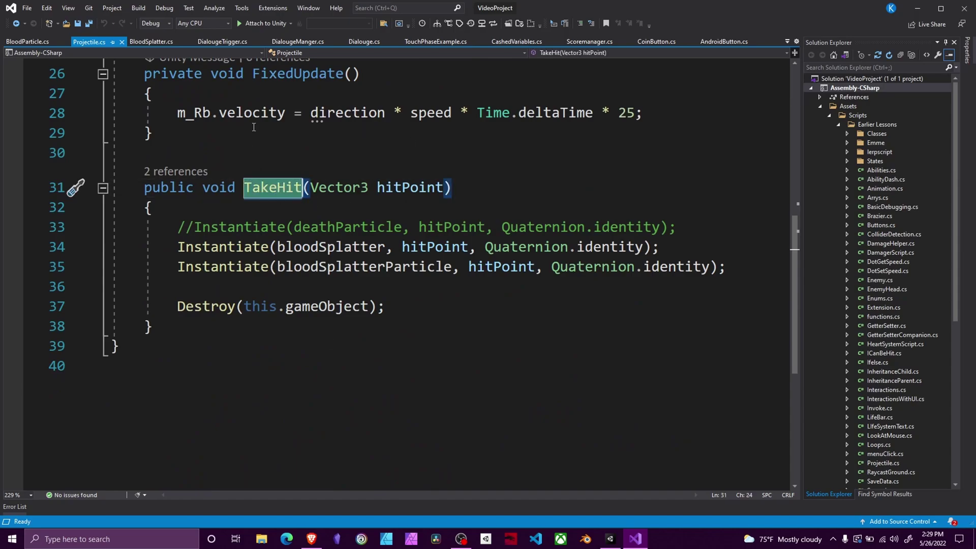
scroll(274, 242, "down", 2)
scroll(358, 227, "up", 10)
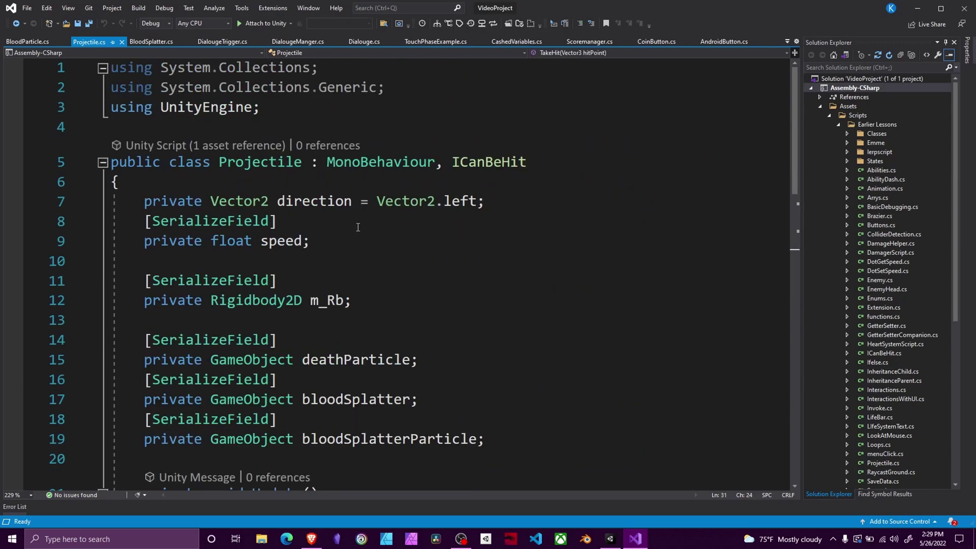
Go over the three spawn fields, including bloodSplatter and bloodSplatterParticle
left_click_drag(136, 340, 579, 445)
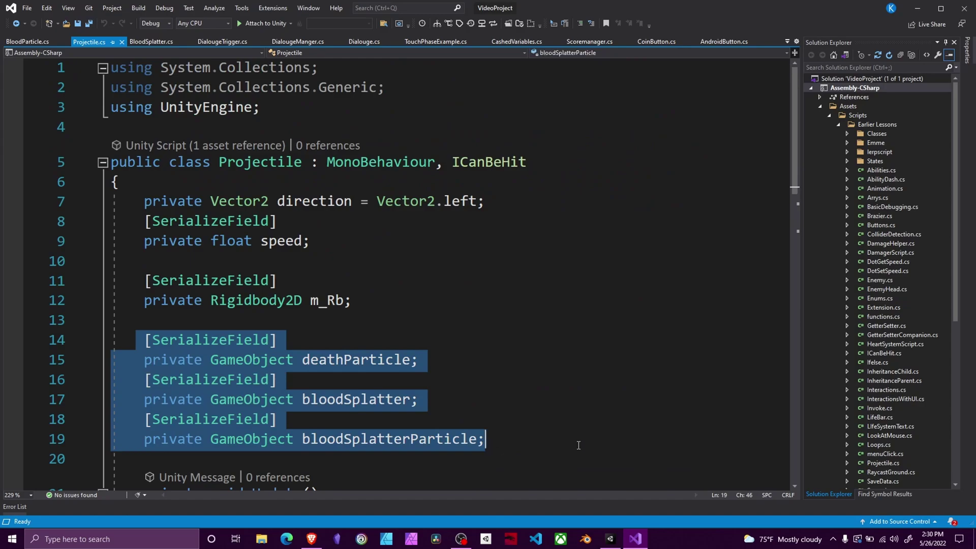
scroll(581, 415, "down", 1)
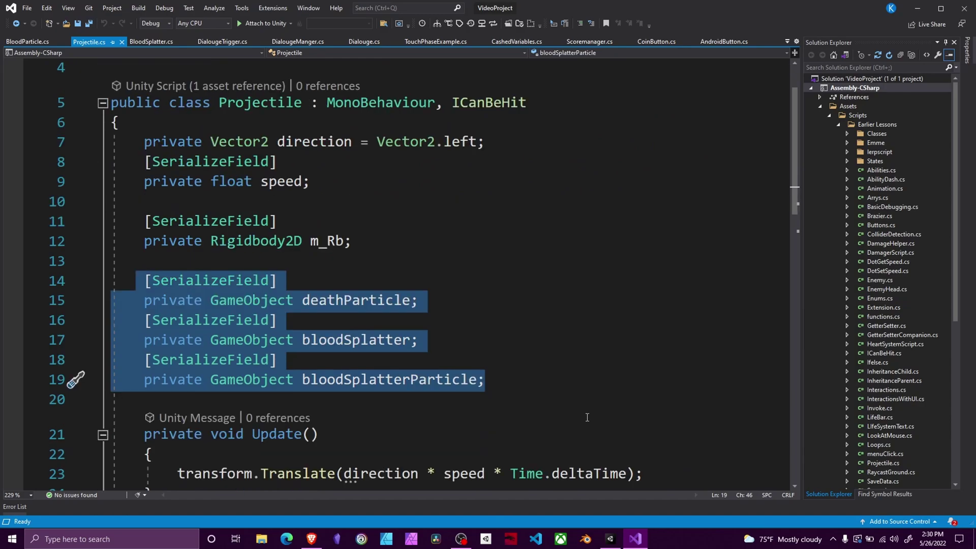
left_click(389, 295)
double_click(384, 341)
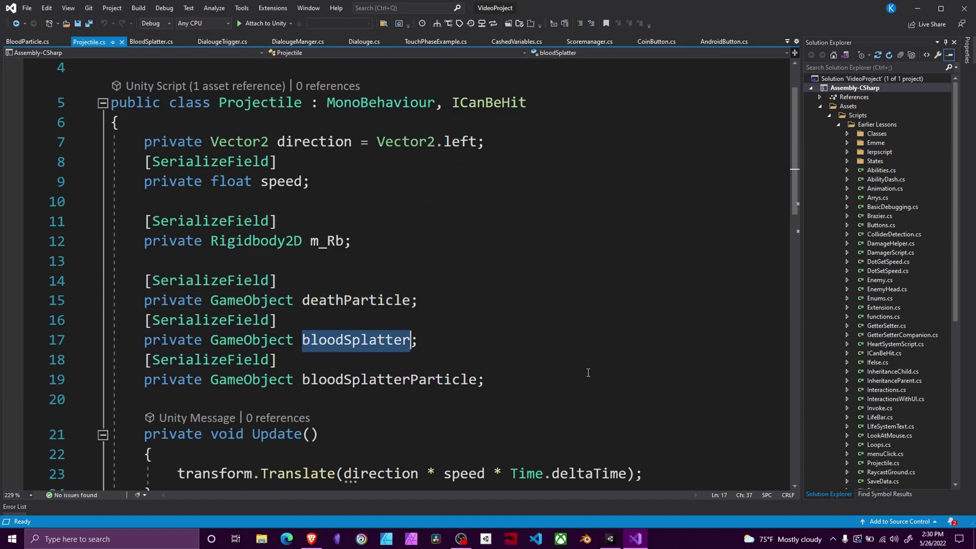
left_click(412, 380)
double_click(407, 380)
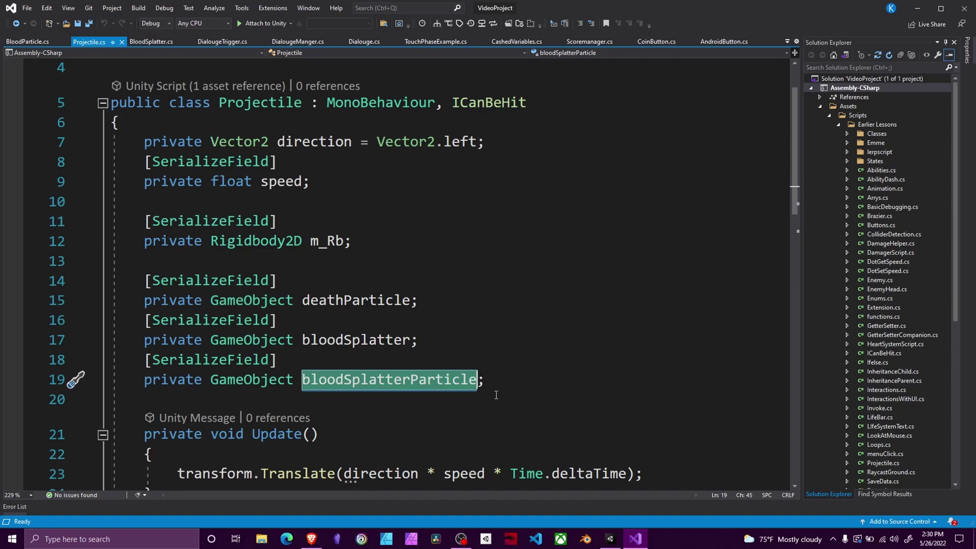
Review TakeHit's spawn lines and the commented-out death particle, then return to Unity
scroll(630, 357, "down", 7)
left_click(196, 225)
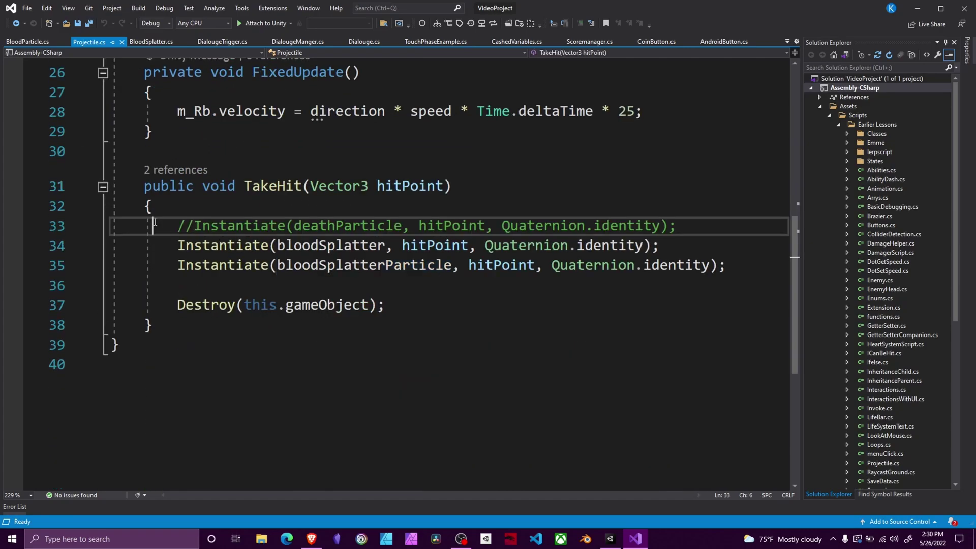
left_click_drag(155, 222, 741, 265)
left_click(739, 272)
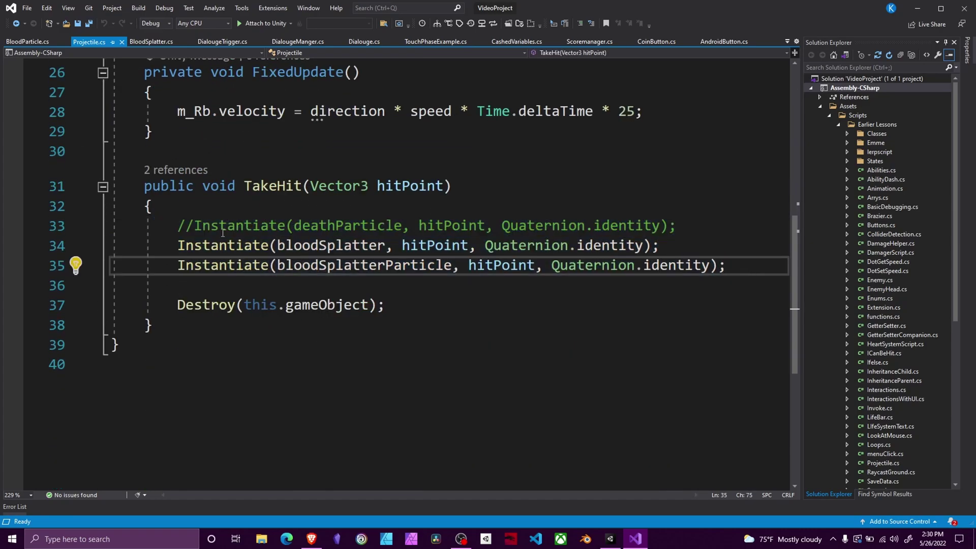
left_click_drag(174, 230, 328, 245)
left_click_drag(726, 265, 120, 272)
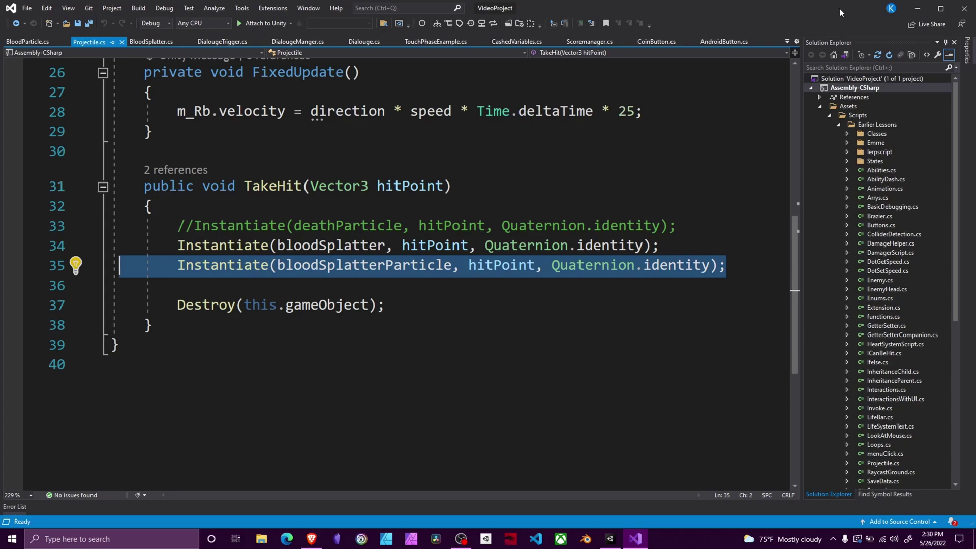
left_click(917, 8)
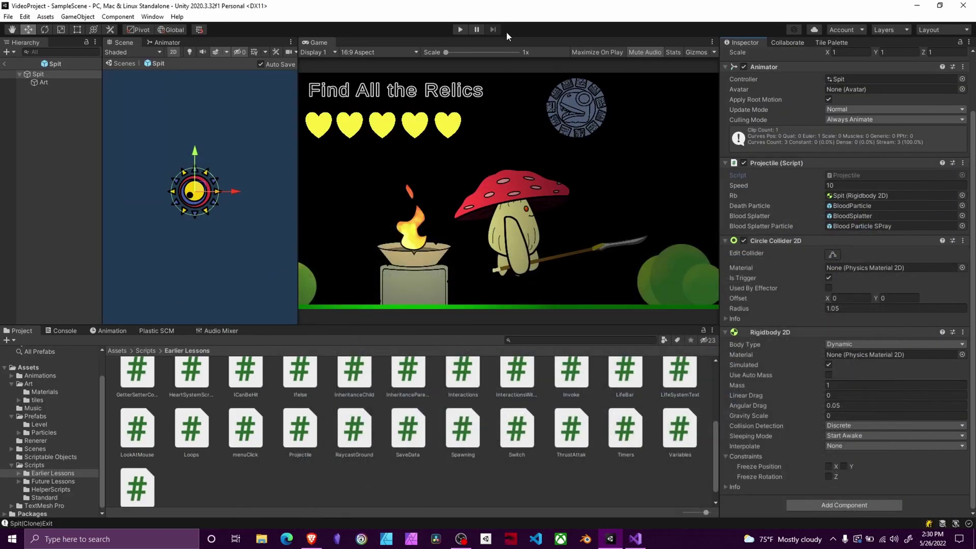
Enter Play mode to test the spit projectile's purple ground splatter and spray
left_click(465, 30)
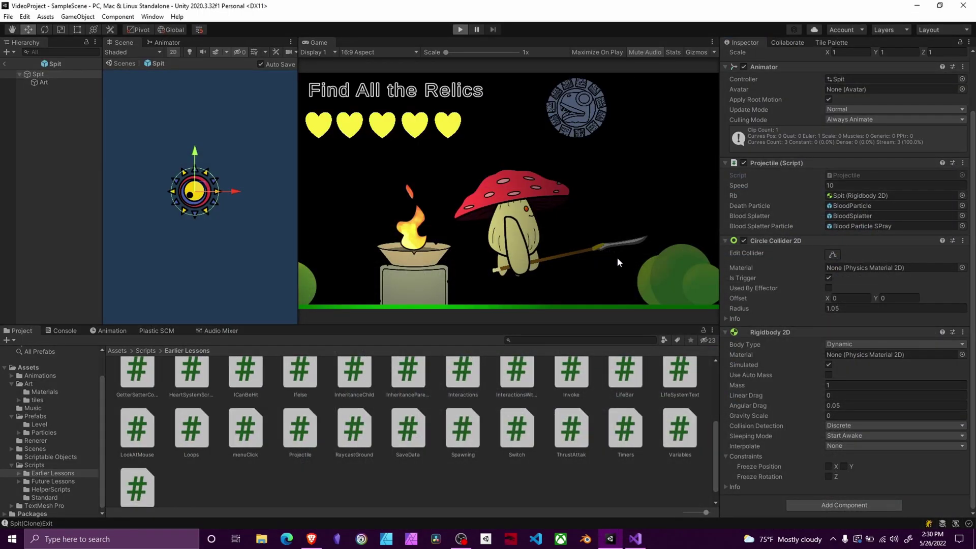